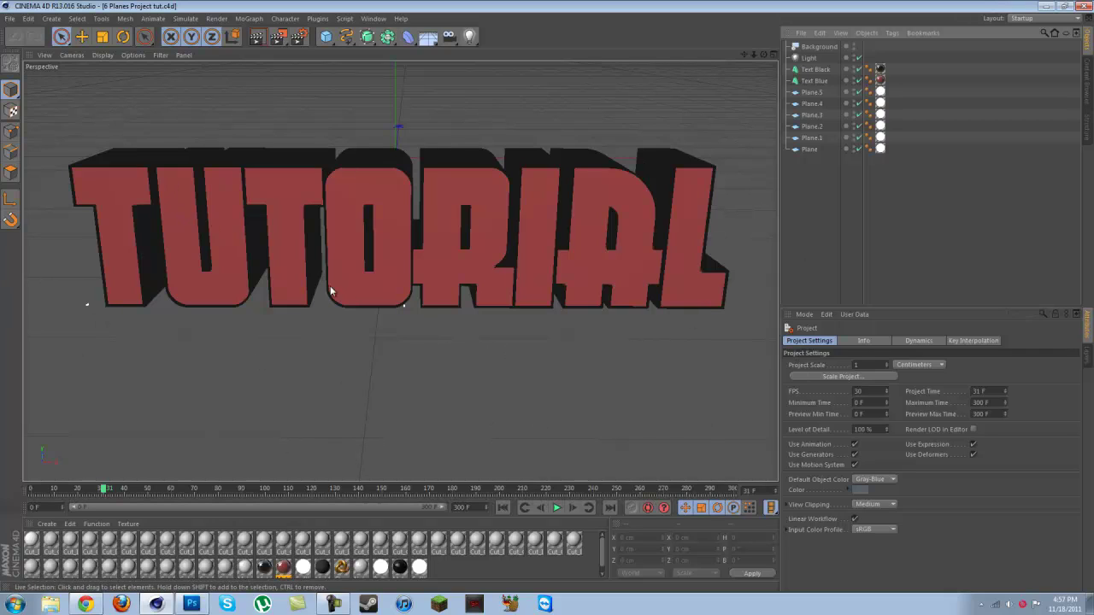
# Check Cinema 4D's Plugins menu, then close it without choosing anything.
pyautogui.click(317, 19)
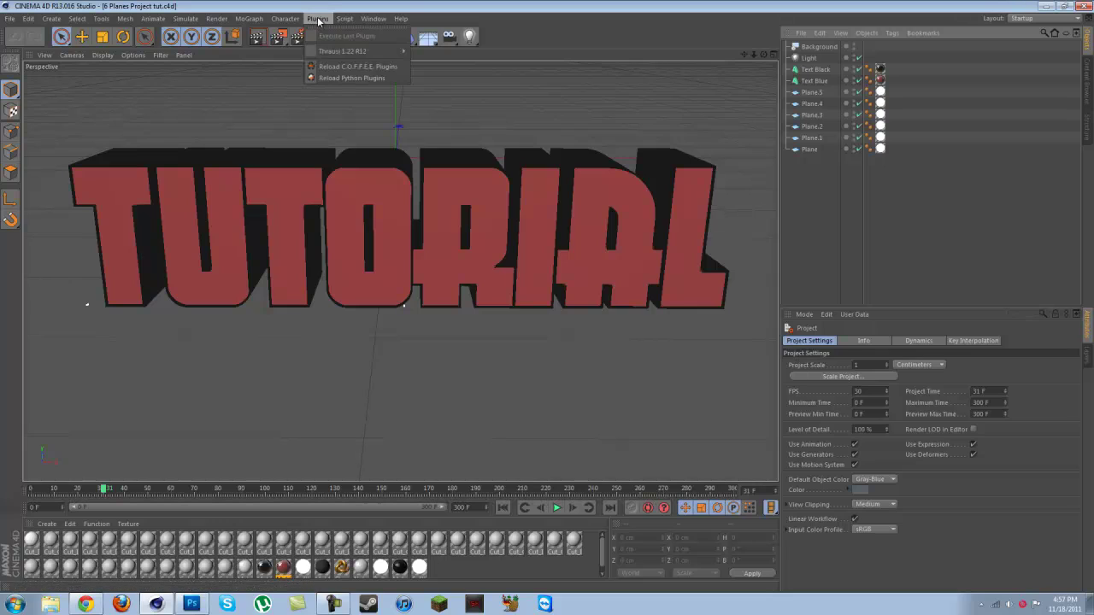
pyautogui.moveTo(342, 51)
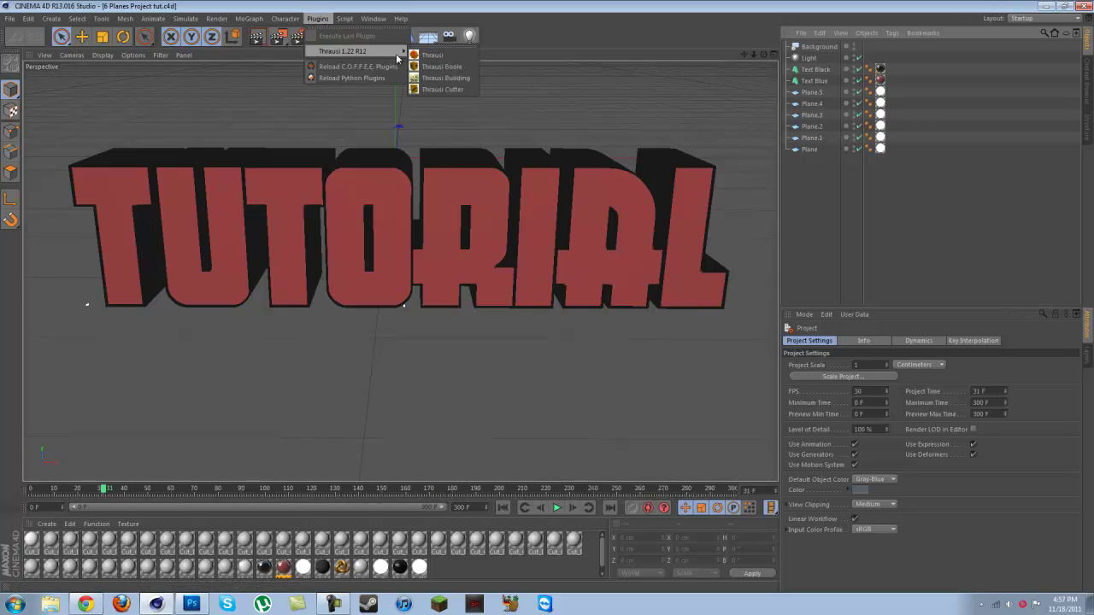
pyautogui.click(317, 19)
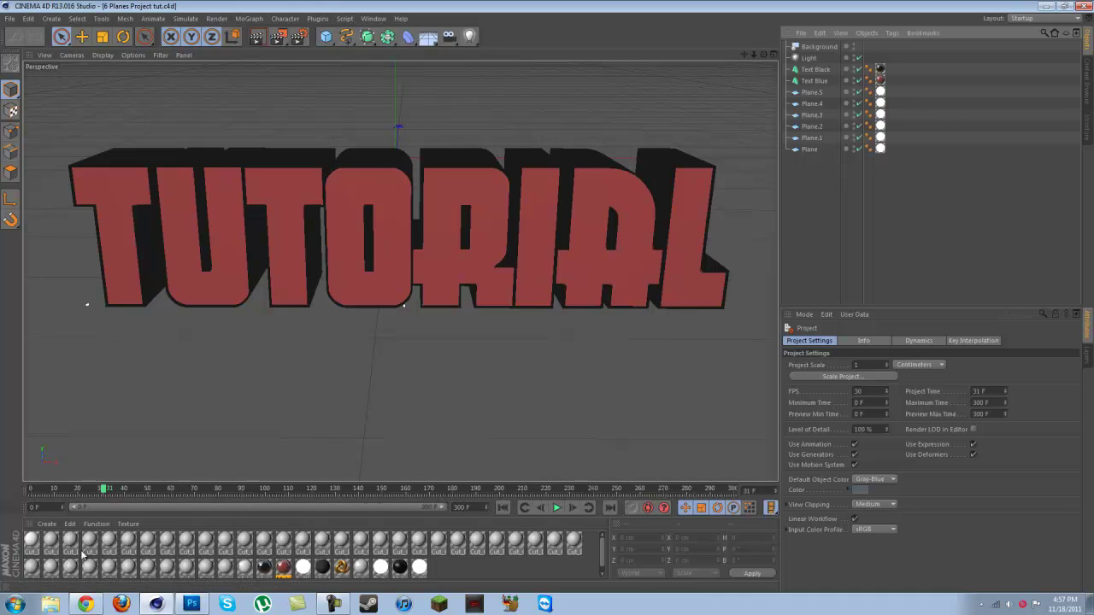
# Review the Thrausi download page and its address in the browser, then hide the browser.
pyautogui.click(88, 605)
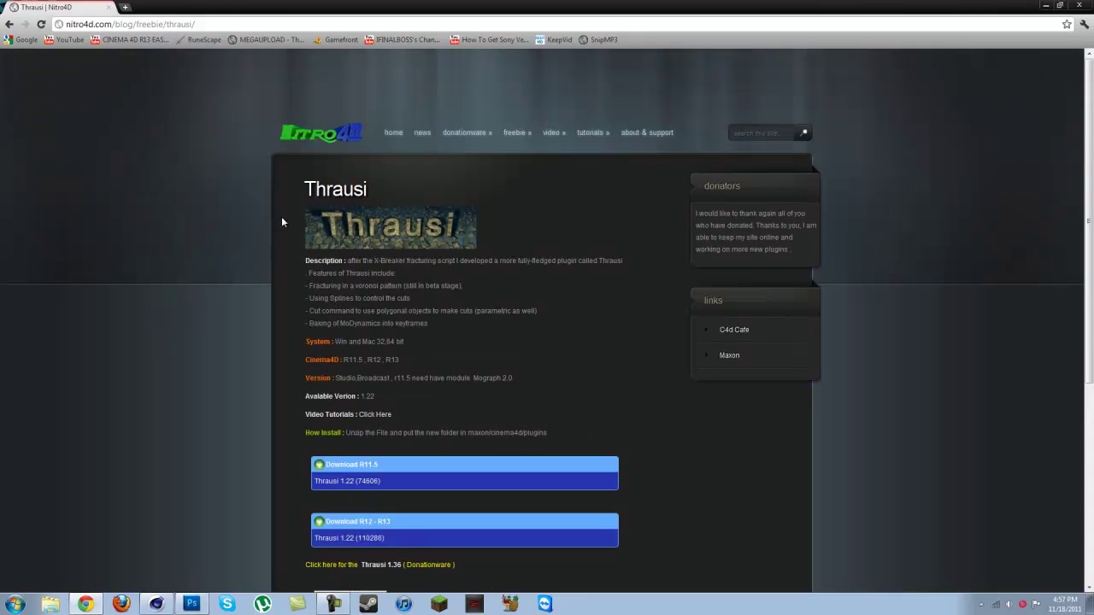
pyautogui.click(180, 22)
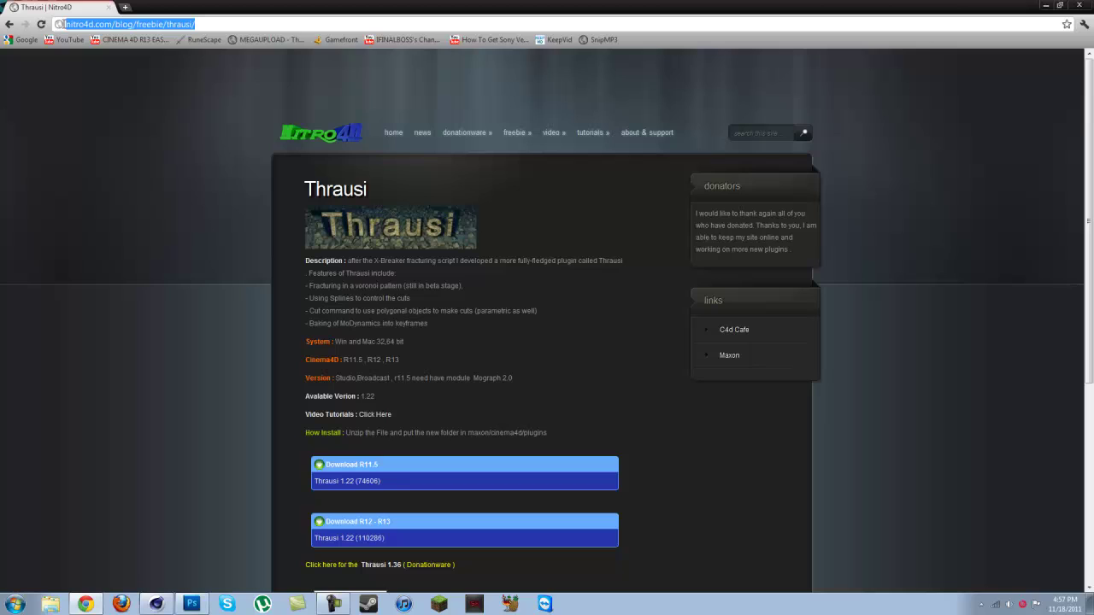
pyautogui.click(218, 266)
pyautogui.scroll(-2, 216, 282)
pyautogui.scroll(2, 244, 296)
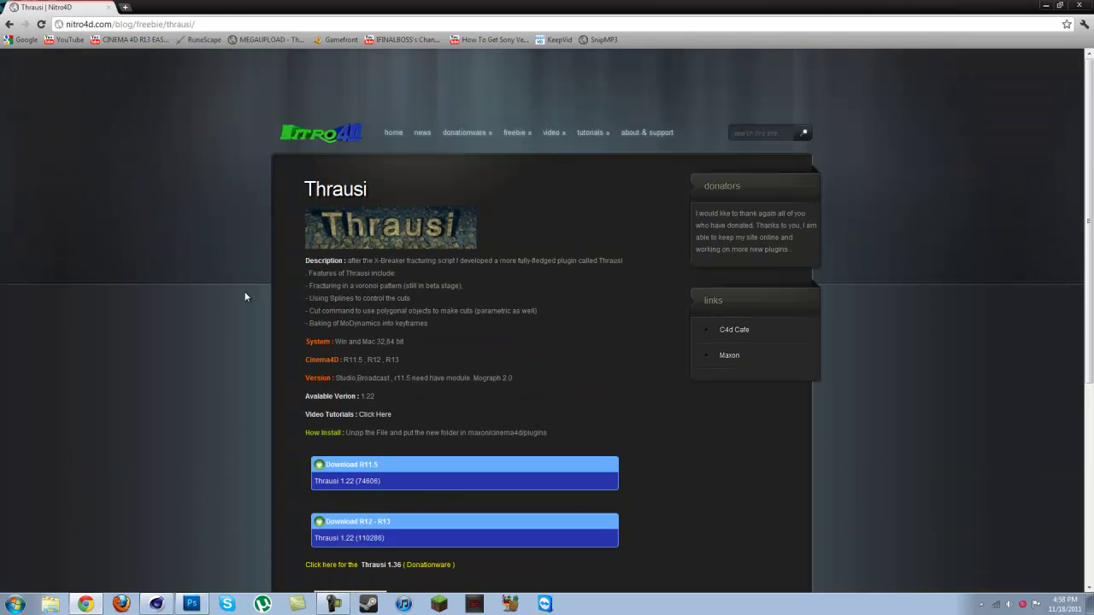
pyautogui.moveTo(518, 138)
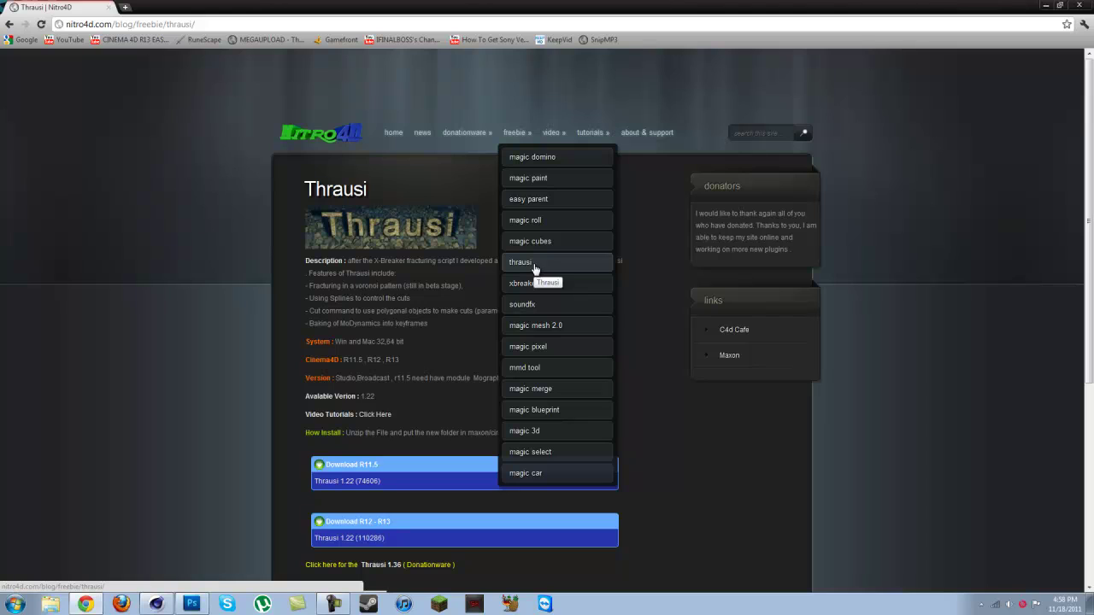
pyautogui.scroll(-3, 490, 367)
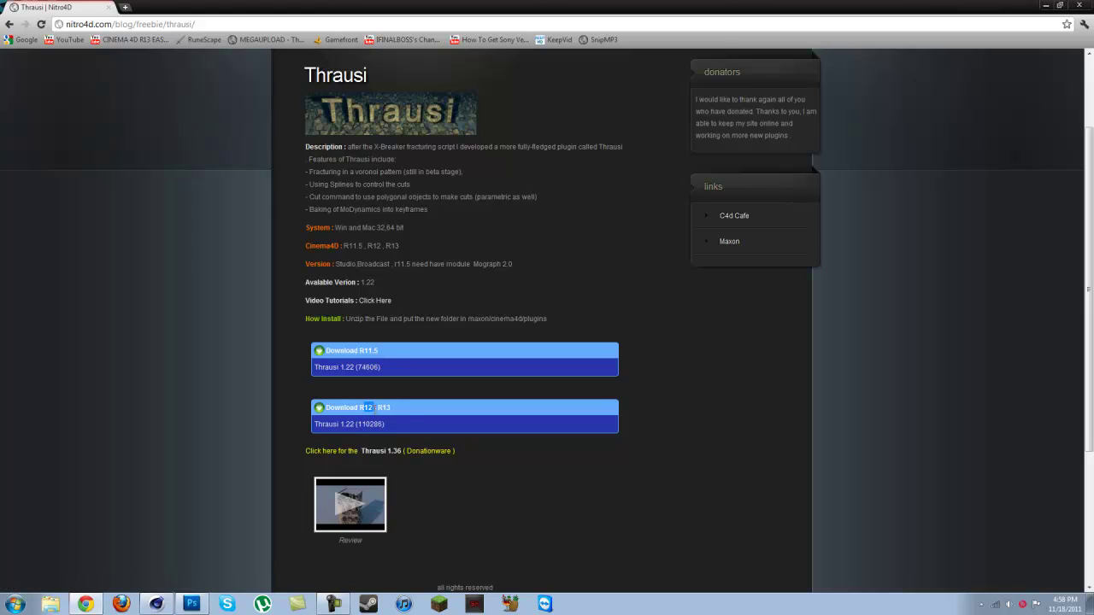
pyautogui.scroll(2, 274, 420)
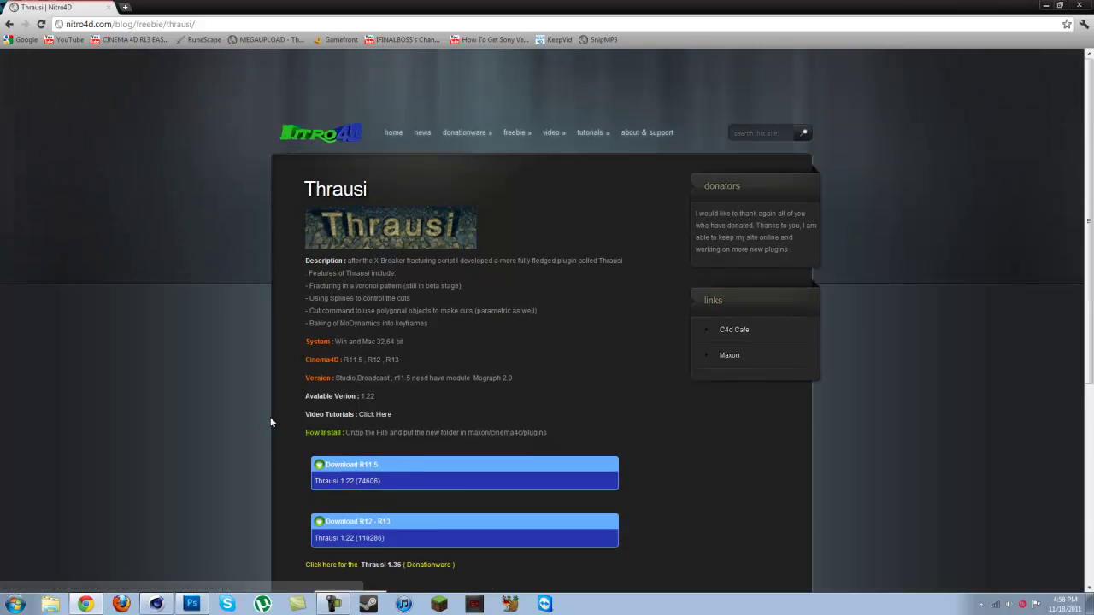
pyautogui.scroll(-3, 361, 236)
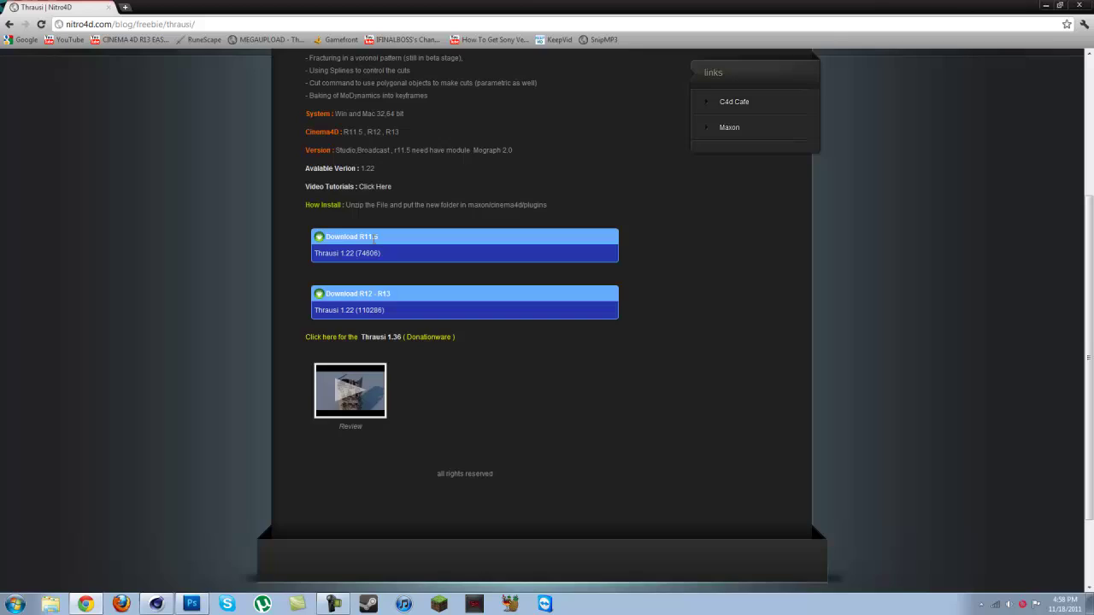
pyautogui.scroll(3, 247, 315)
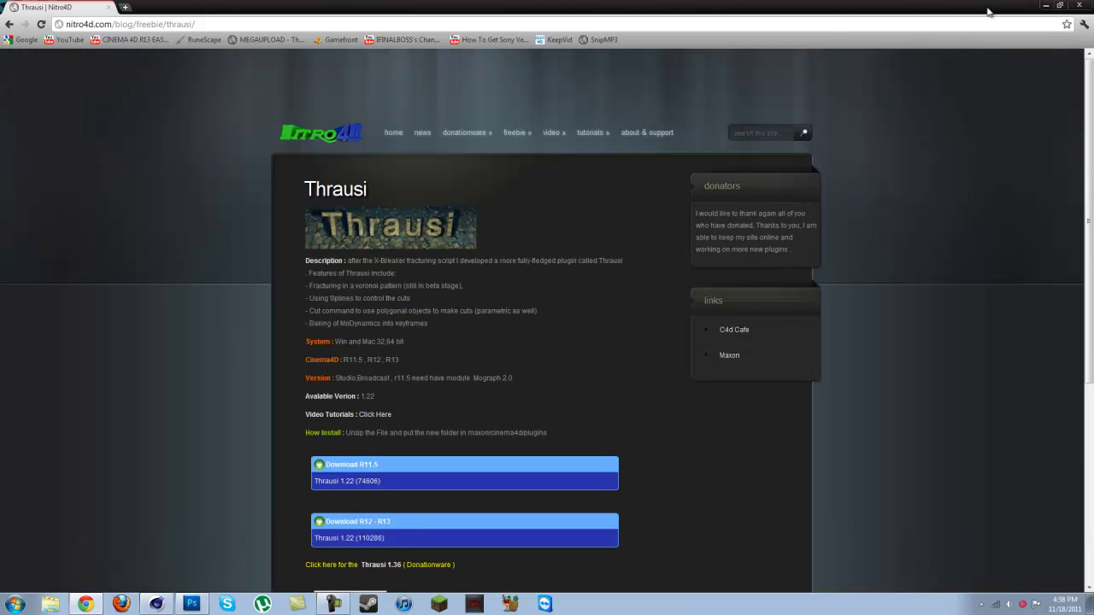
pyautogui.click(1046, 6)
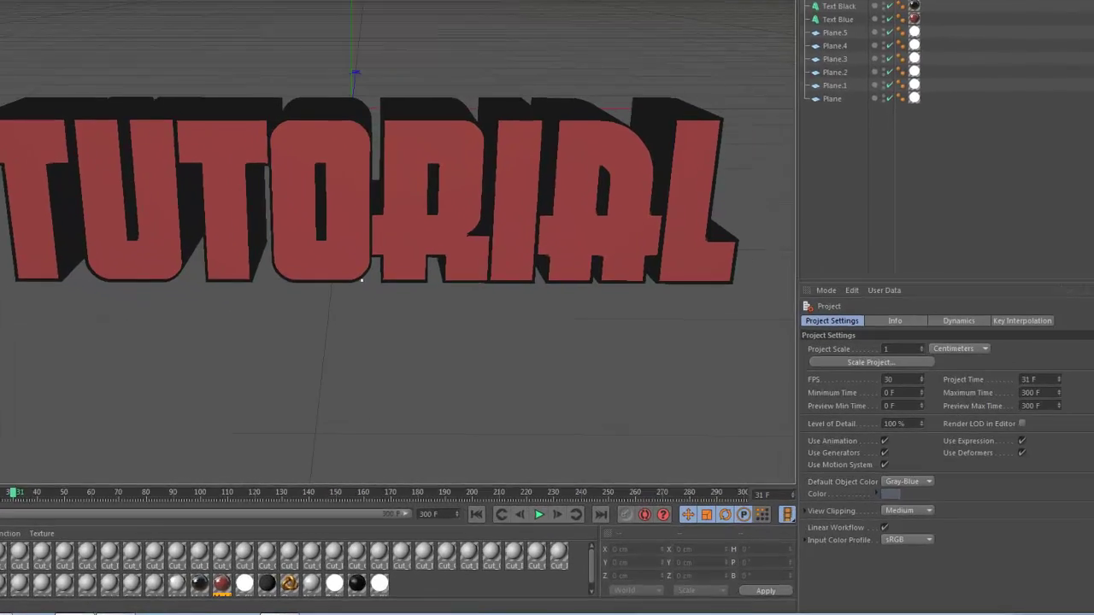
# Browse Explorer to C:\Program Files\MAXON\CINEMA 4D R13\plugins and locate the Thrausi 1.22 R12 folder.
pyautogui.press('super+e')
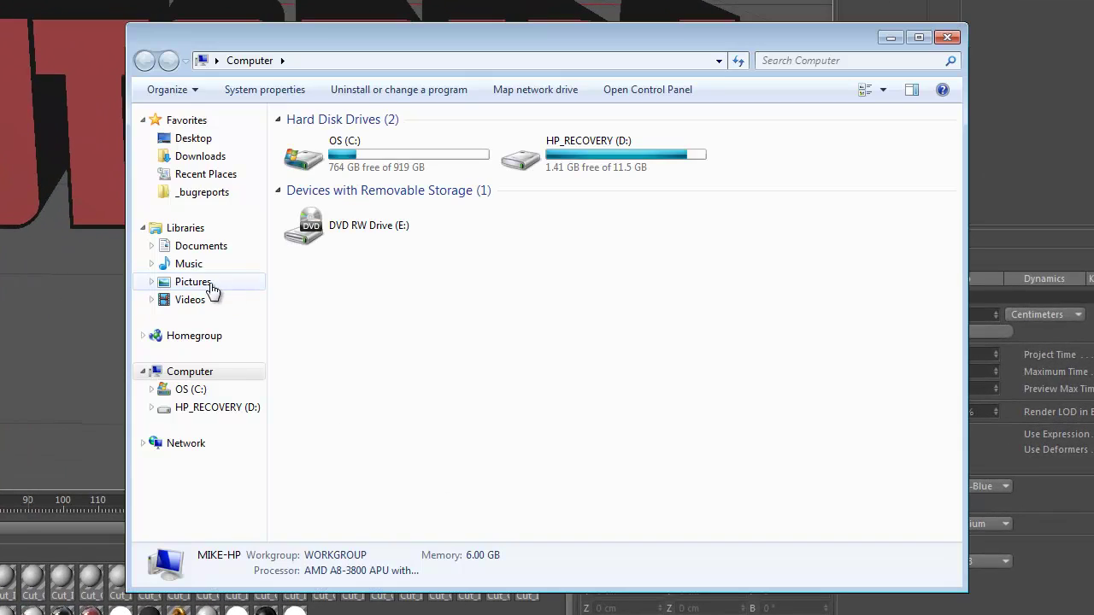
pyautogui.click(318, 154)
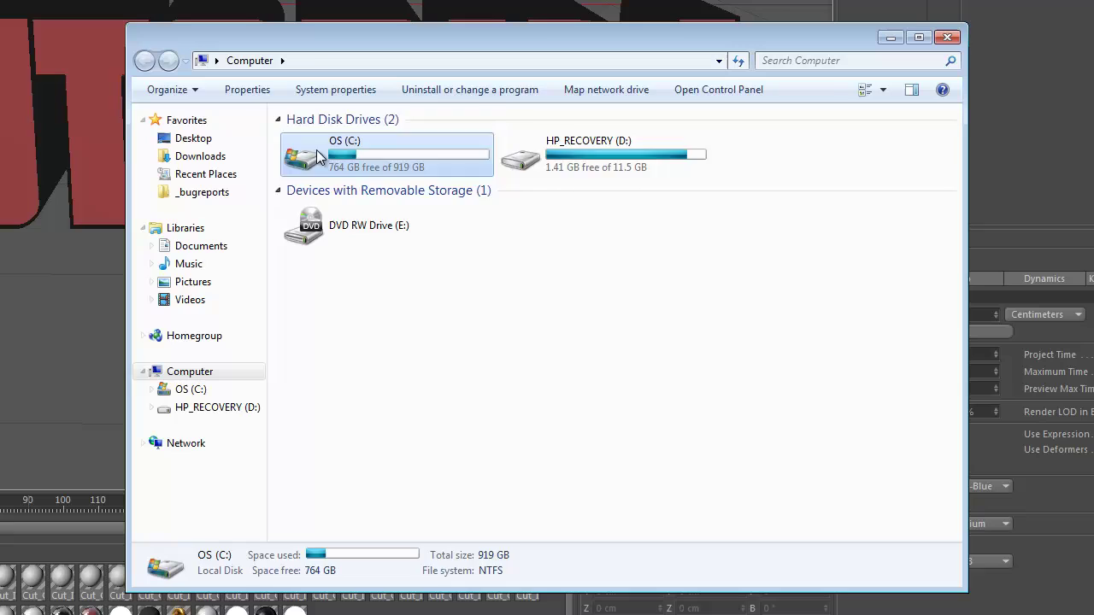
pyautogui.doubleClick(318, 154)
pyautogui.doubleClick(350, 191)
pyautogui.scroll(-1, 350, 246)
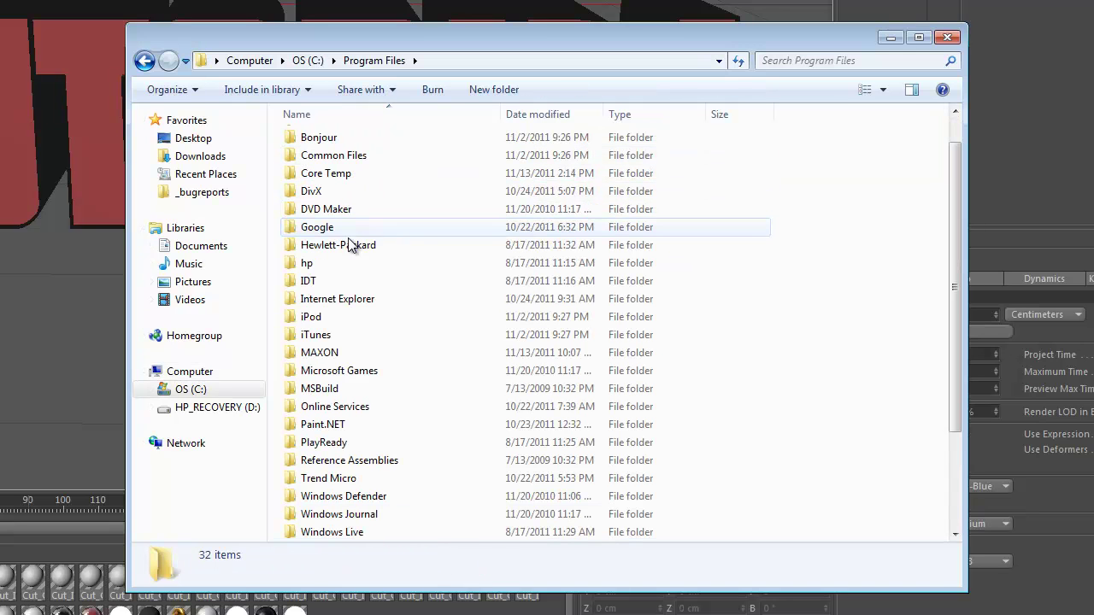
pyautogui.doubleClick(318, 352)
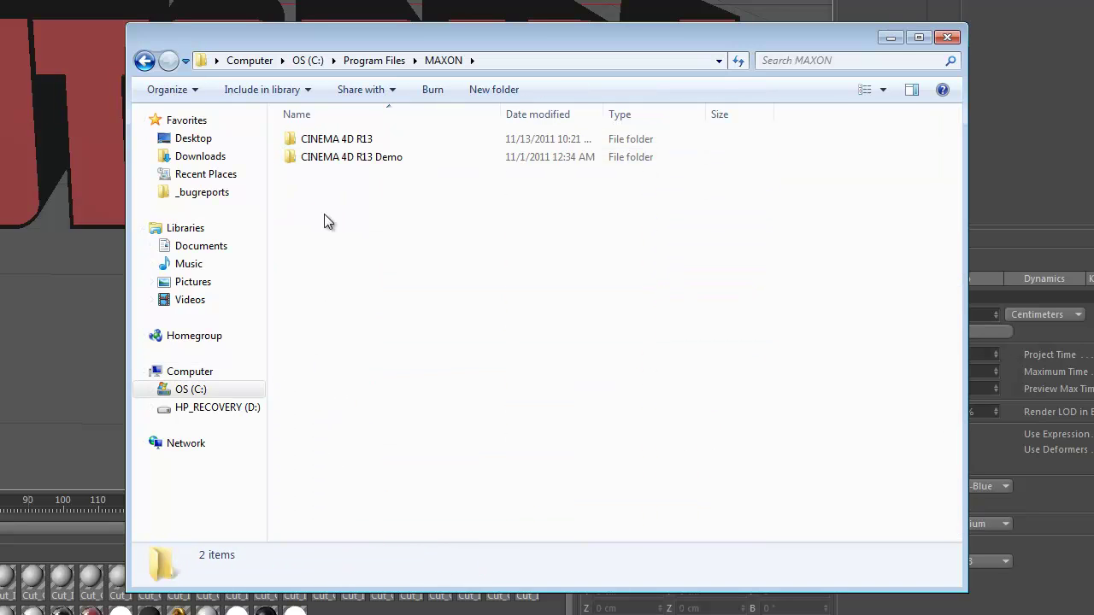
pyautogui.doubleClick(332, 141)
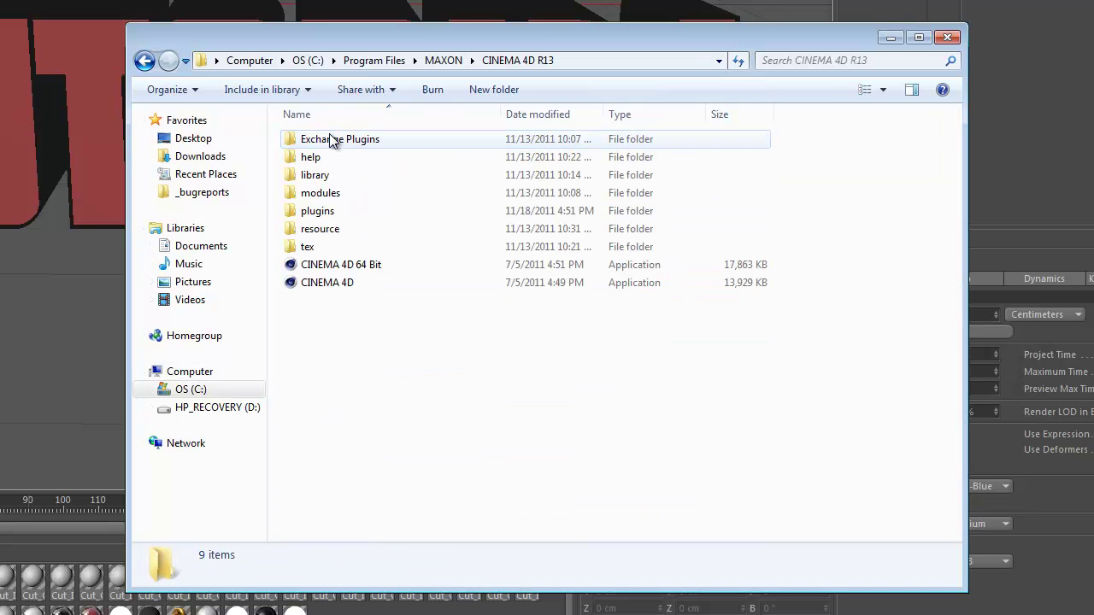
pyautogui.doubleClick(316, 212)
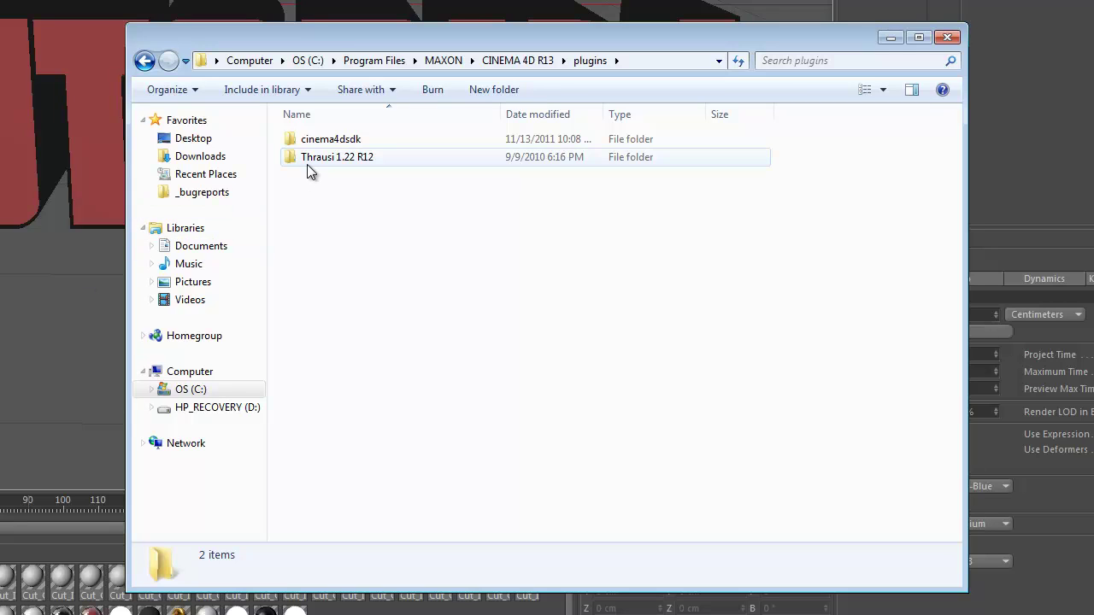
pyautogui.click(284, 158)
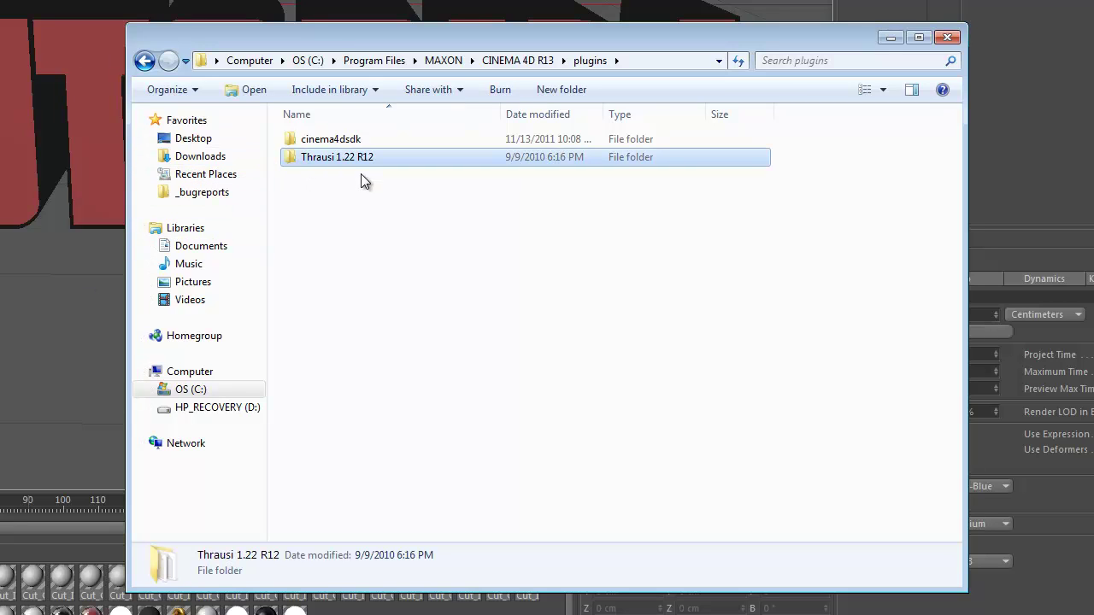
pyautogui.click(398, 249)
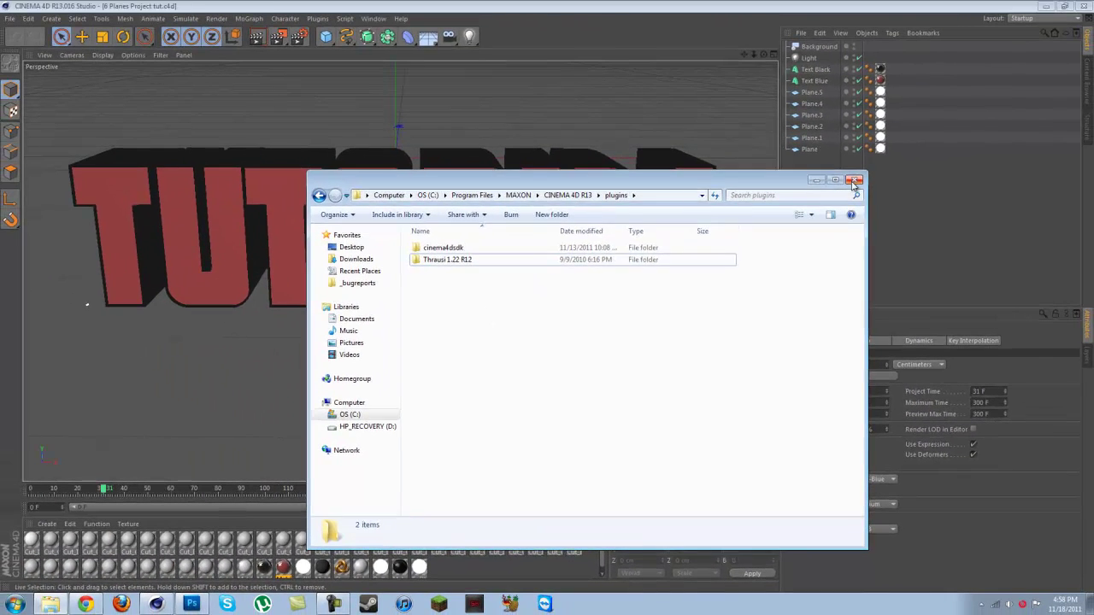
# Close Explorer, launch Plugins > Thrausi 1.22 R12 > Thrausi, and set Pieces to 25.
pyautogui.click(888, 127)
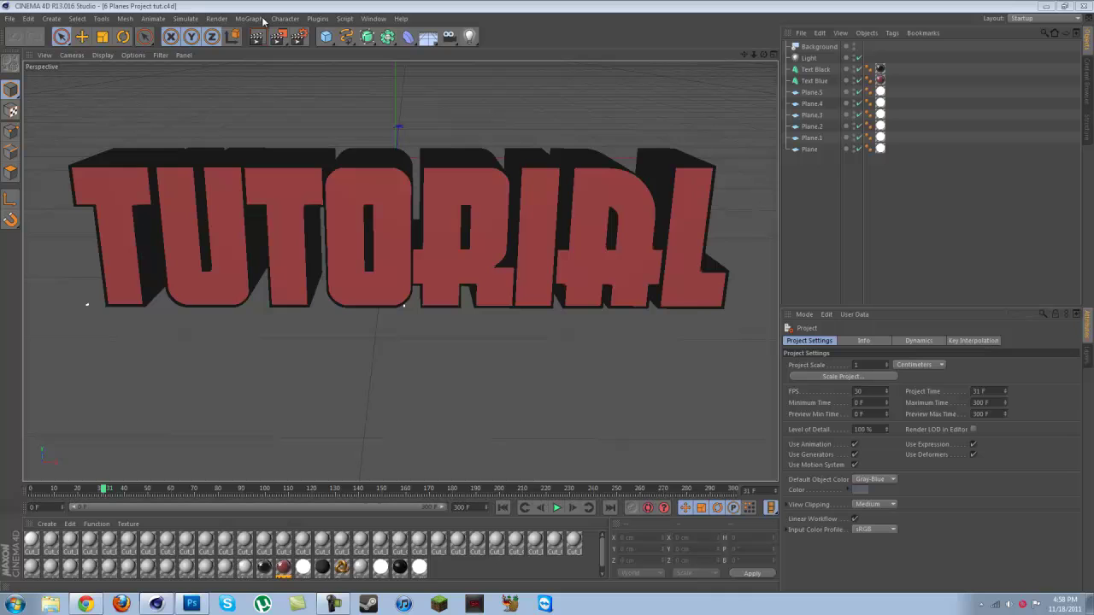
pyautogui.click(318, 19)
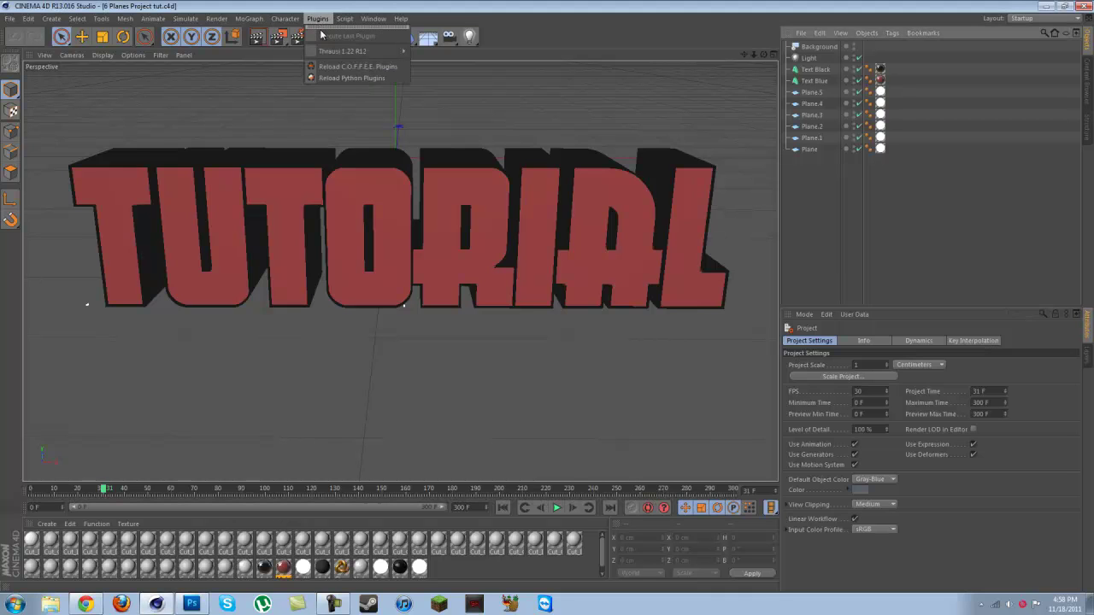
pyautogui.moveTo(326, 53)
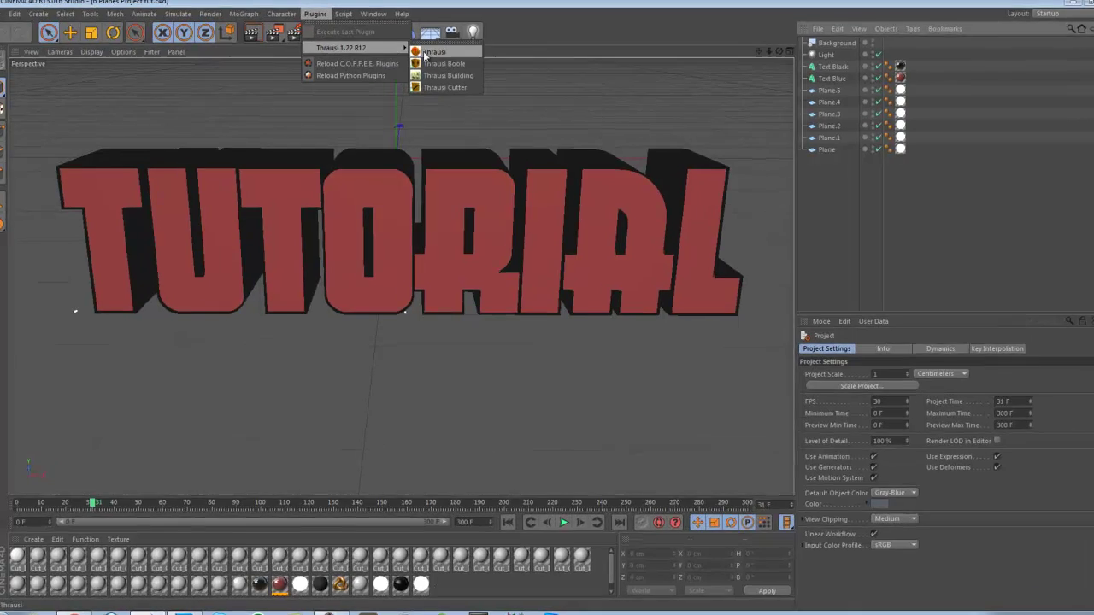
pyautogui.click(433, 55)
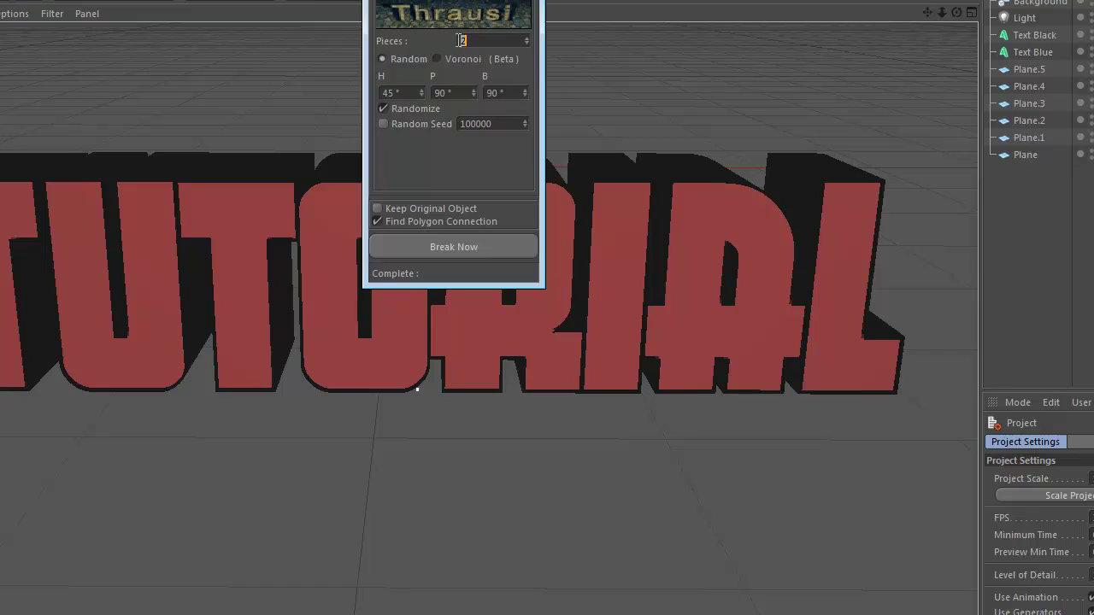
pyautogui.moveTo(433, 0); pyautogui.dragTo(527, 157)
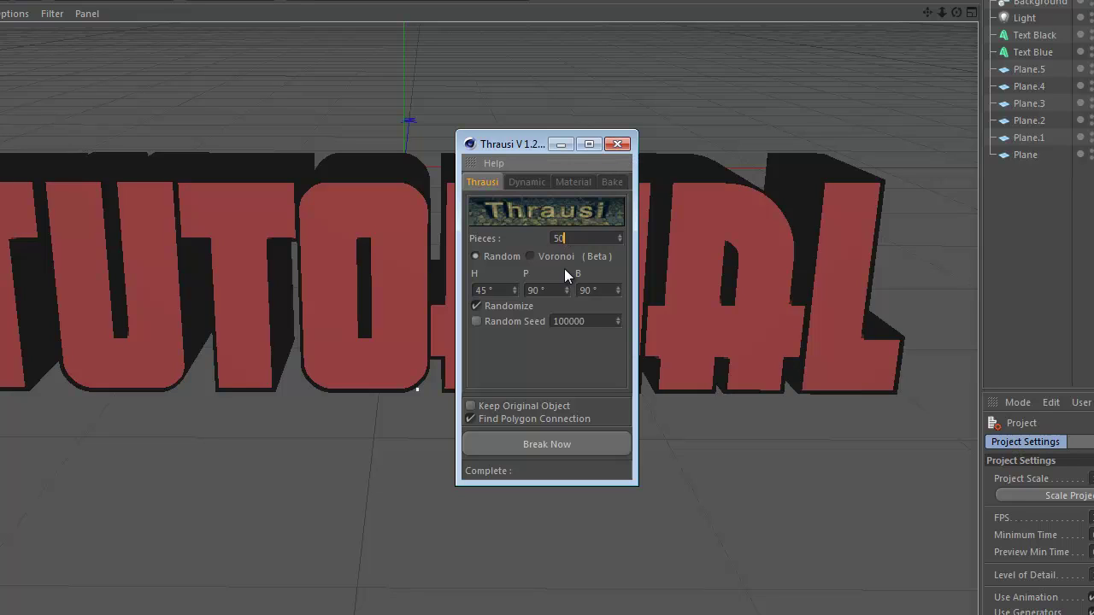
pyautogui.press('Return')
# Dismiss the no-selection warning, select Text Black and Text Blue, and break them with Thrausi.
pyautogui.click(537, 445)
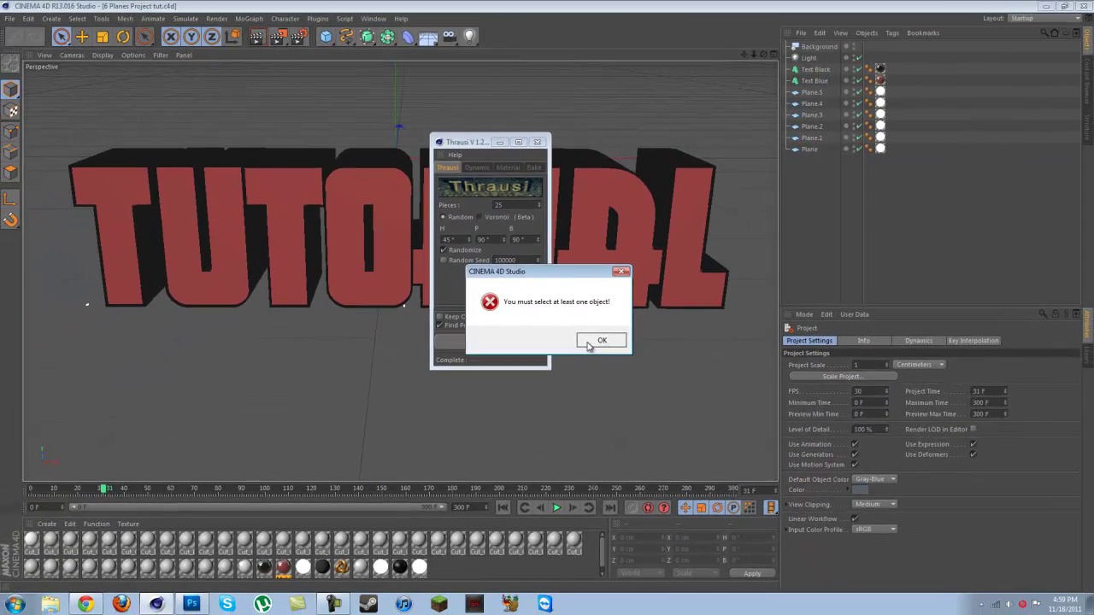
pyautogui.click(697, 440)
pyautogui.click(813, 70)
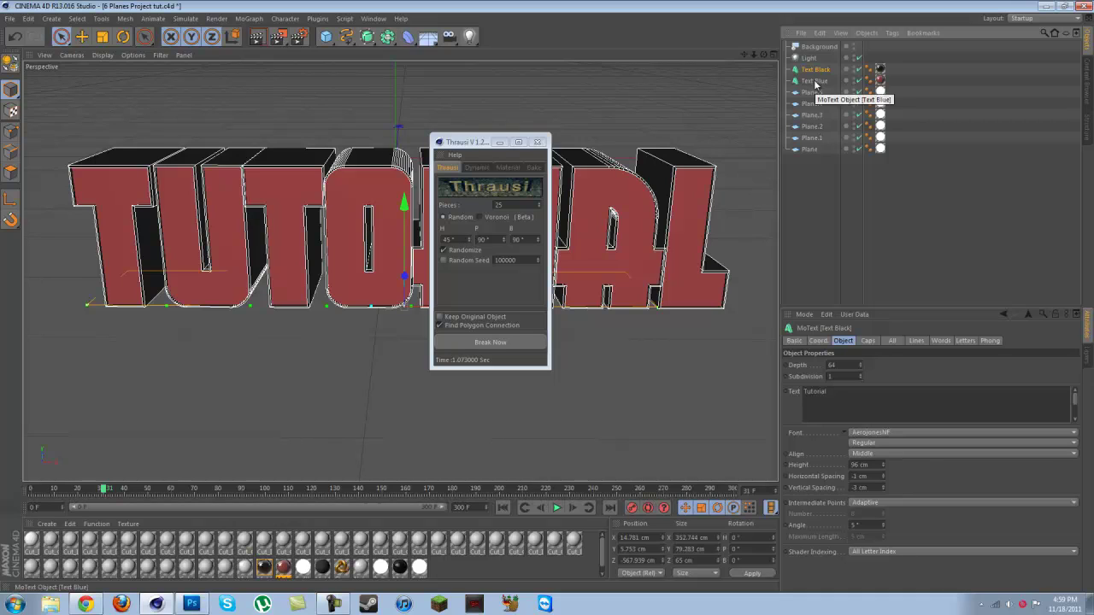
pyautogui.keyDown('ctrl'); pyautogui.click(815, 80); pyautogui.keyUp('ctrl')
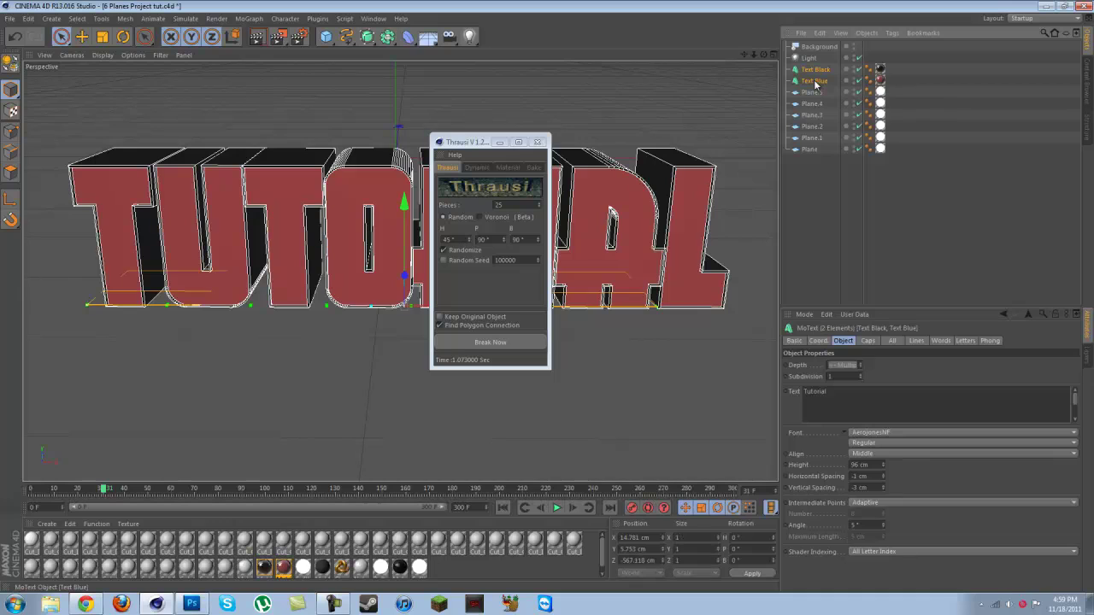
pyautogui.click(500, 343)
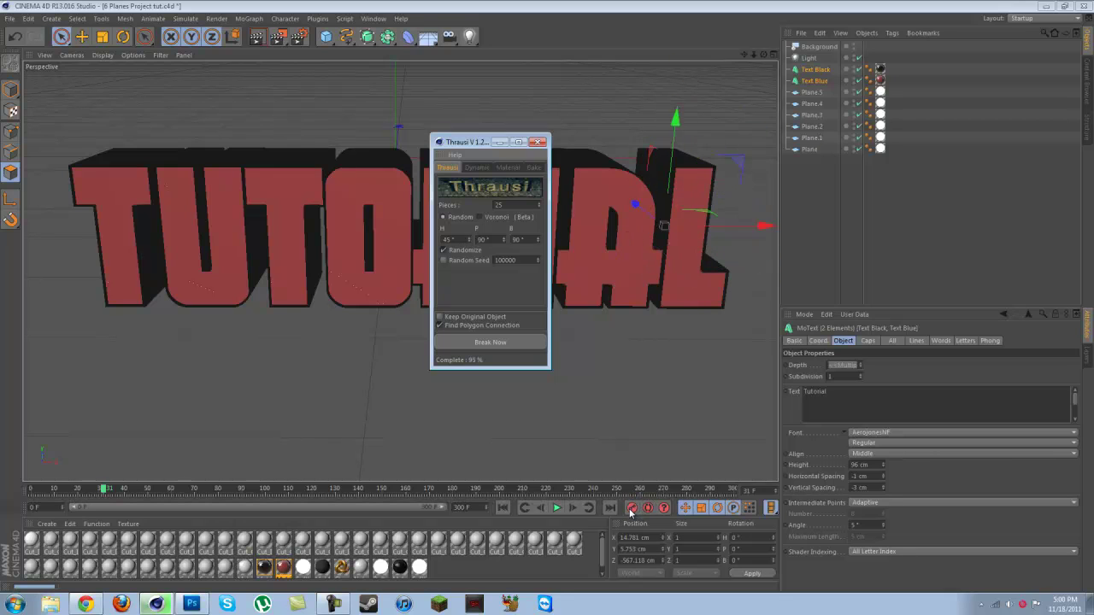
# Close Thrausi, deselect the text, play the shattering animation briefly, then rewind to frame 0.
pyautogui.click(537, 144)
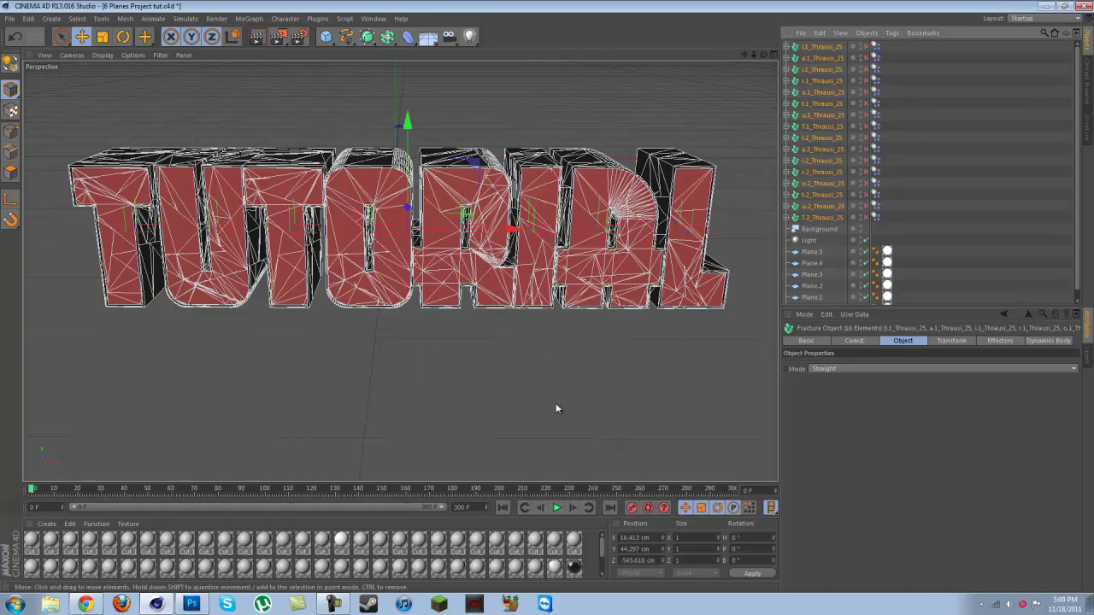
pyautogui.click(940, 248)
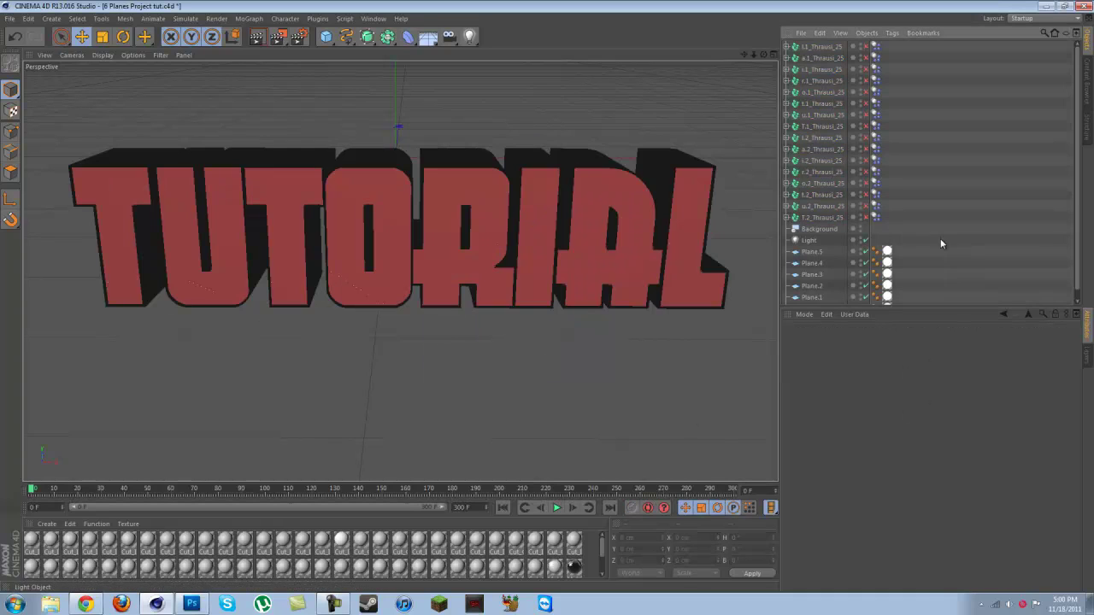
pyautogui.click(559, 507)
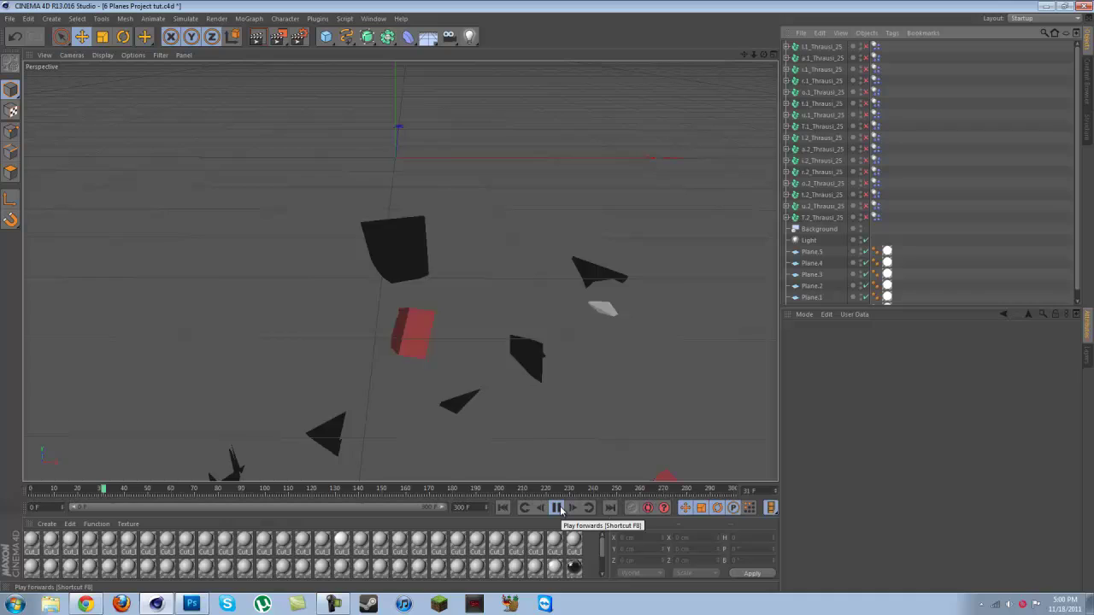
pyautogui.click(558, 507)
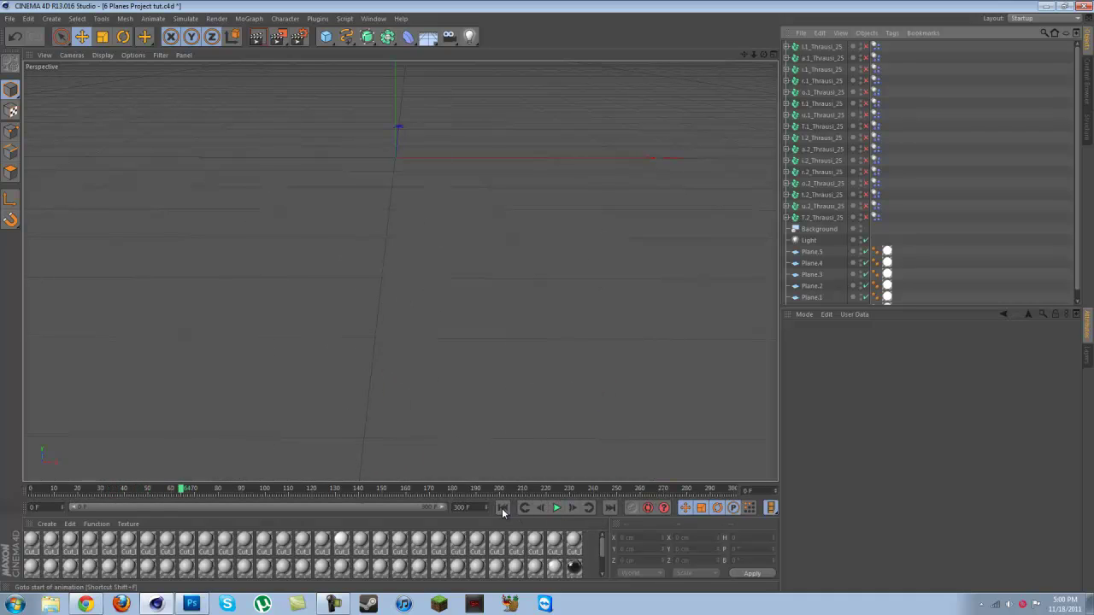
pyautogui.click(502, 508)
# Add a Floor object and apply the first material from the Material Manager to it.
pyautogui.click(426, 36)
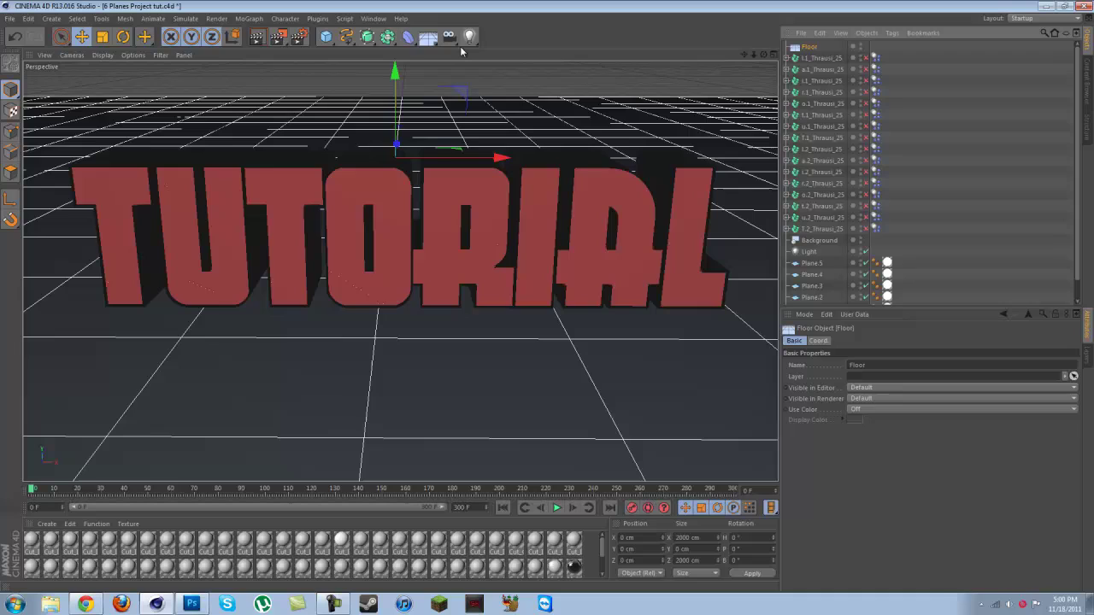
pyautogui.click(462, 50)
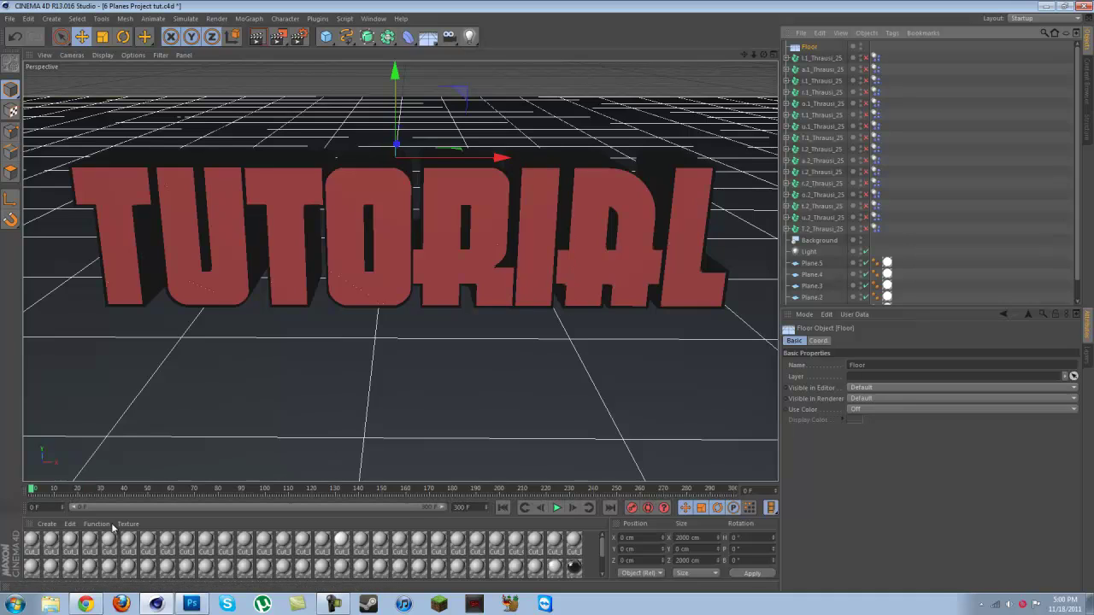
pyautogui.moveTo(32, 542); pyautogui.dragTo(809, 50)
pyautogui.click(812, 48)
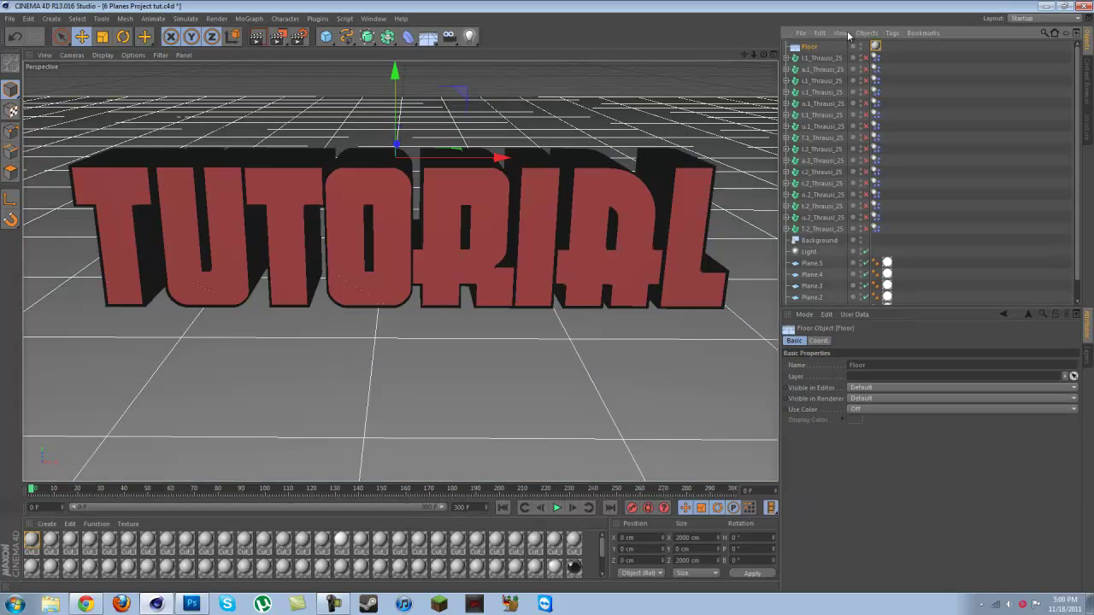
pyautogui.click(892, 33)
pyautogui.moveTo(897, 51)
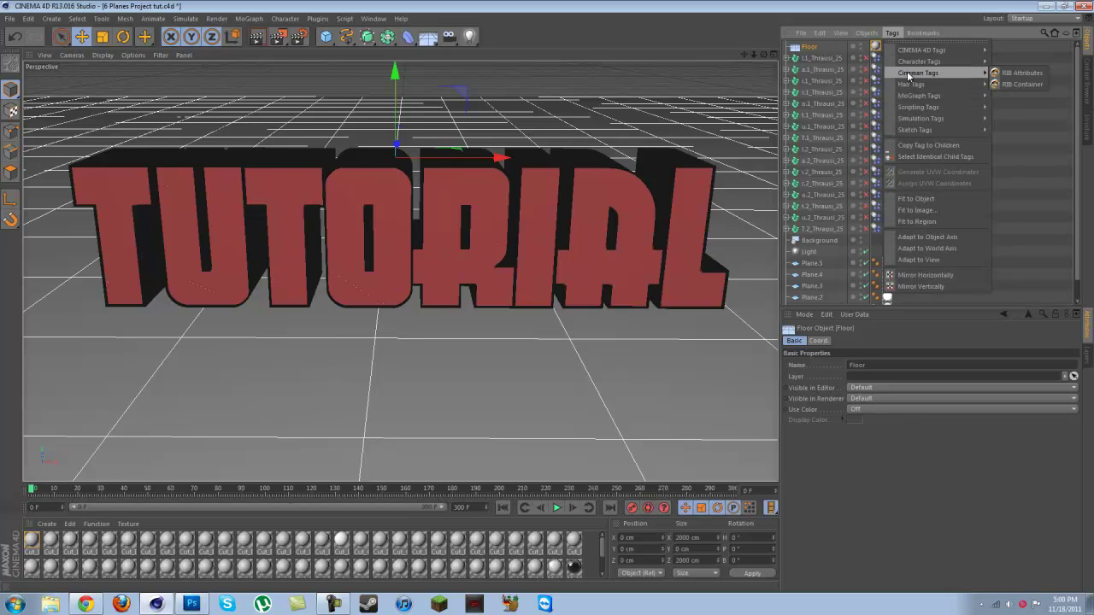
# Give the Floor a Simulation Dynamics Body collider tag with Dynamic off, then deselect everything.
pyautogui.click(369, 604)
pyautogui.click(1039, 551)
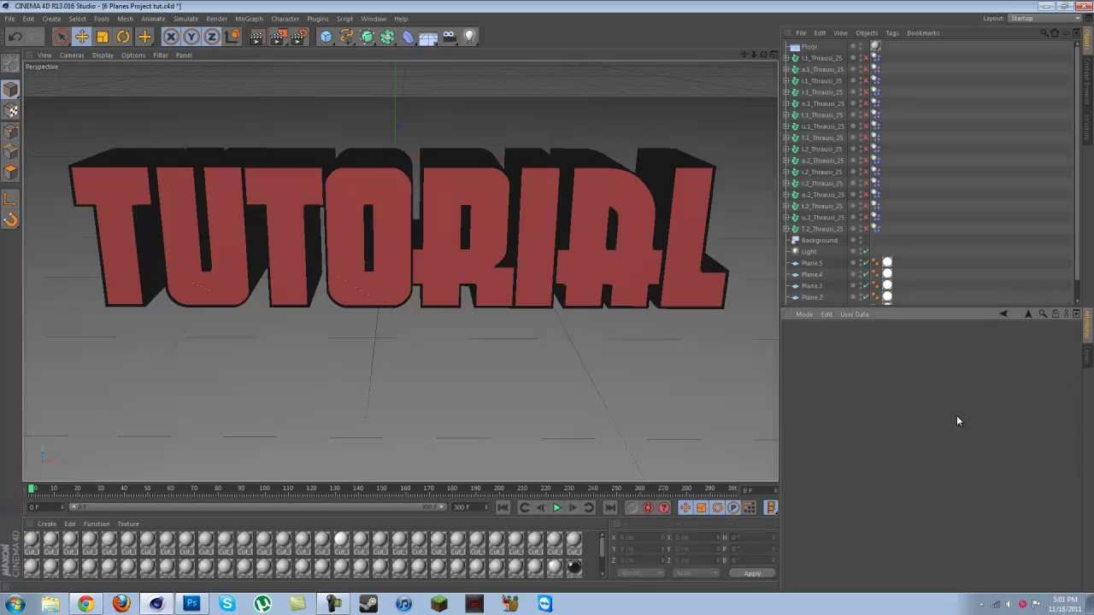
pyautogui.click(817, 49)
pyautogui.click(891, 33)
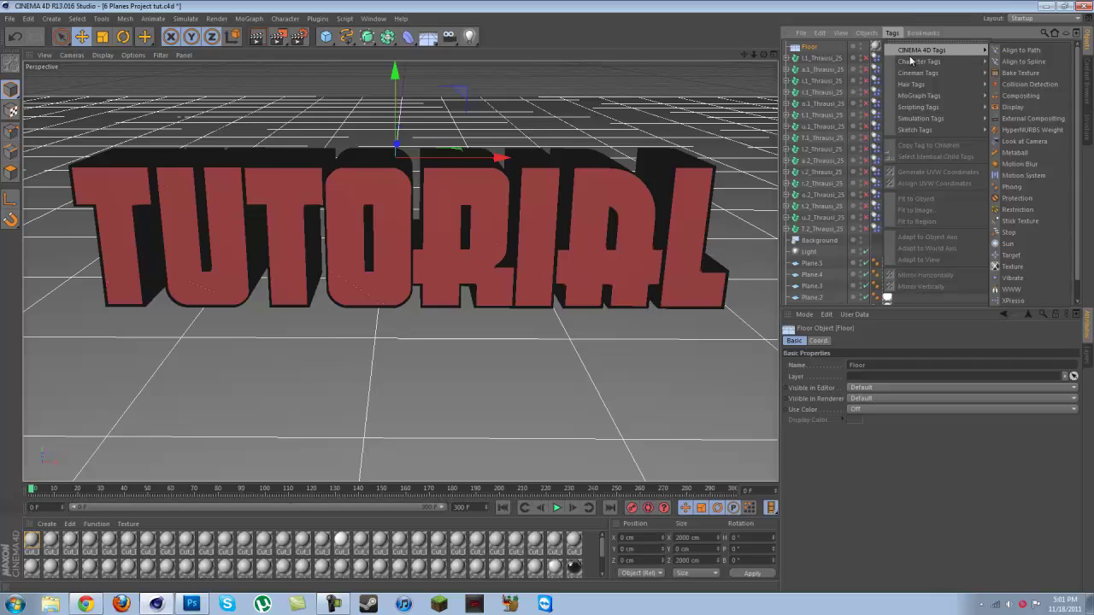
pyautogui.moveTo(913, 73)
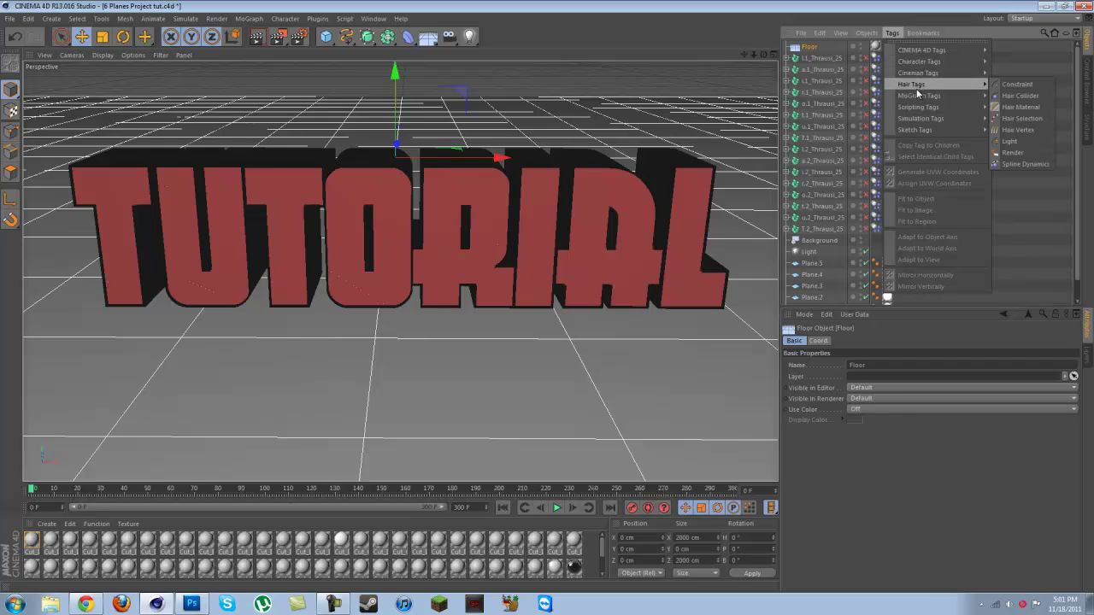
pyautogui.moveTo(919, 121)
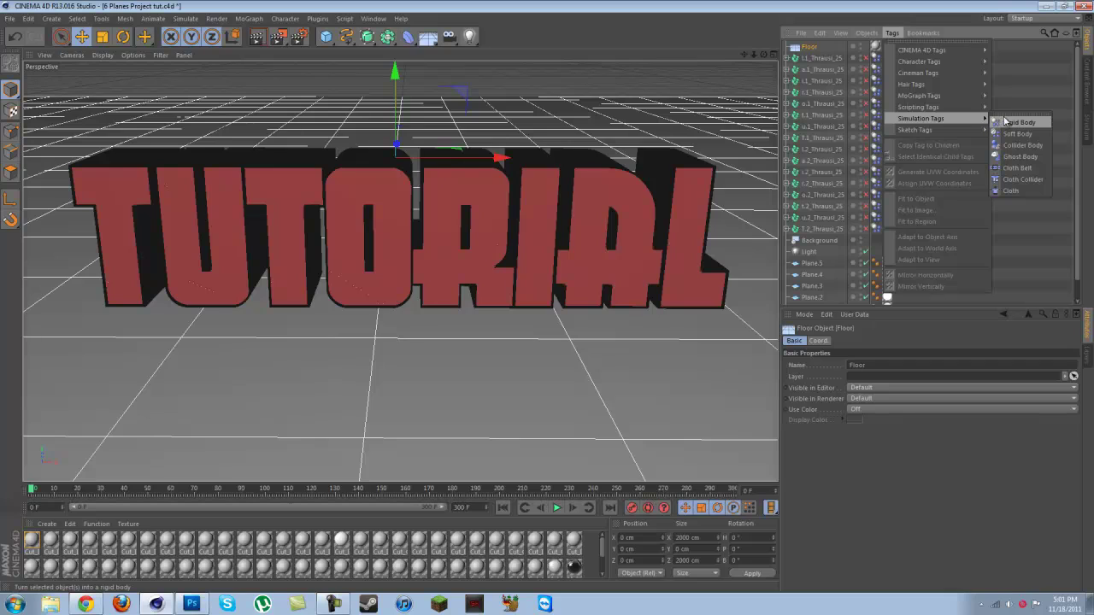
pyautogui.click(1013, 122)
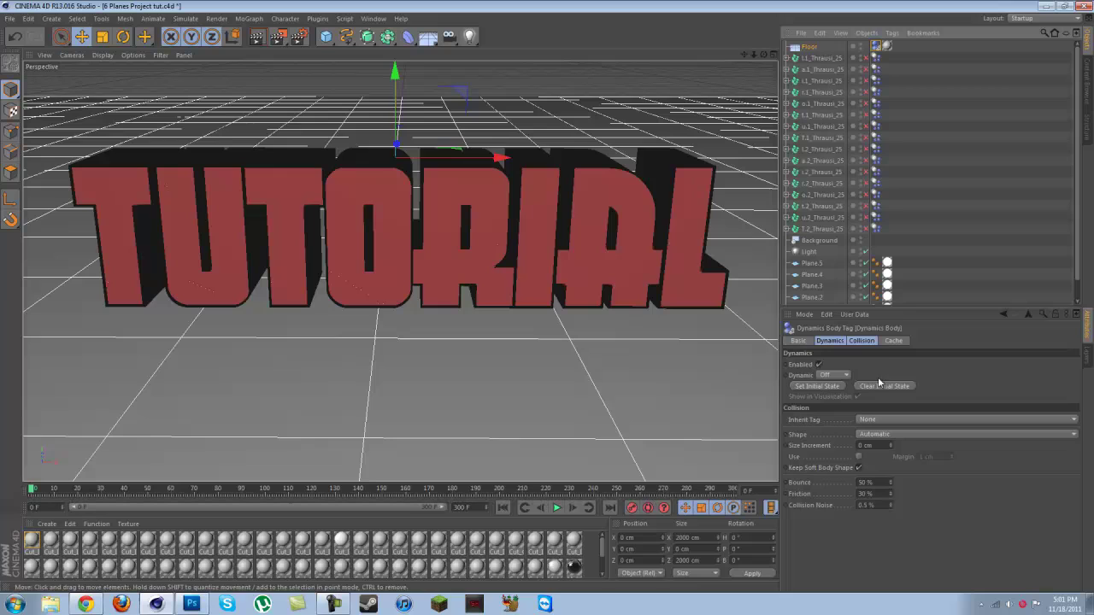
pyautogui.click(930, 290)
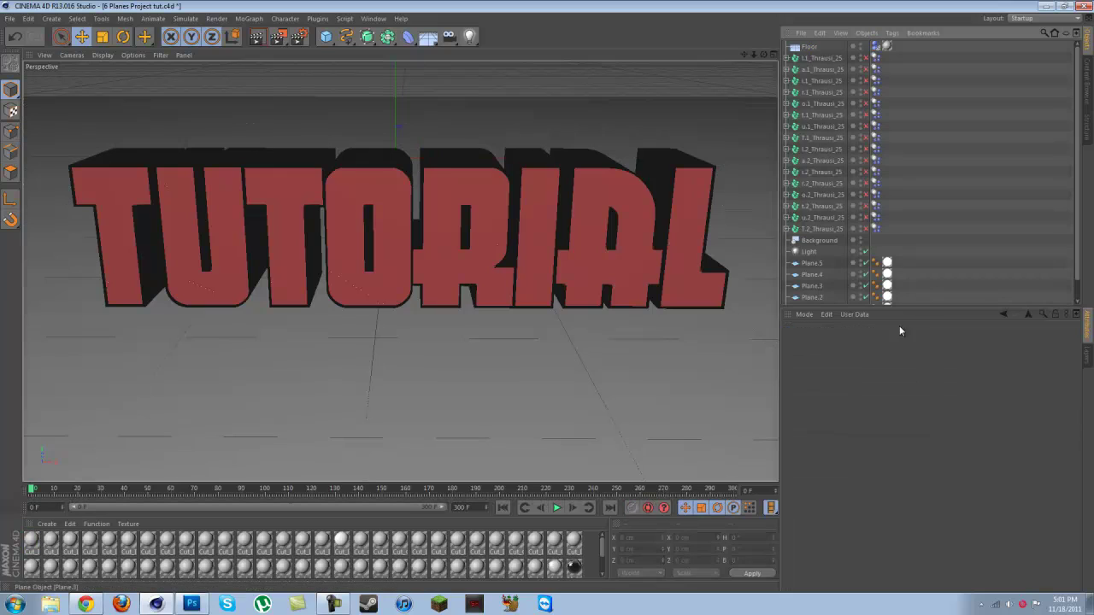
# Play the animation, stop at frame 33, and render the viewport to preview the shards.
pyautogui.click(557, 508)
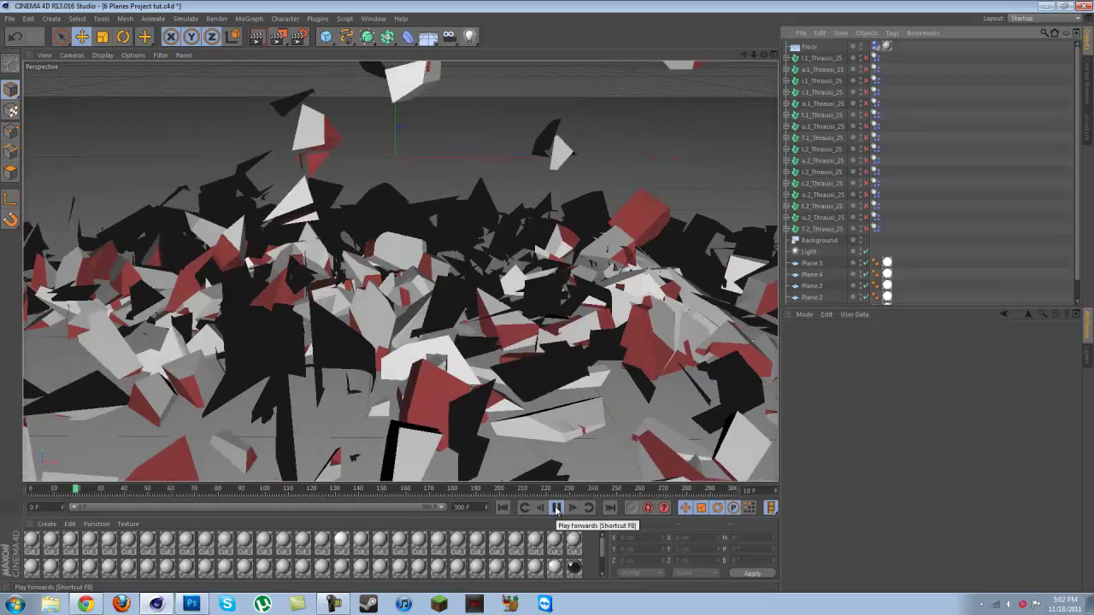
pyautogui.click(556, 508)
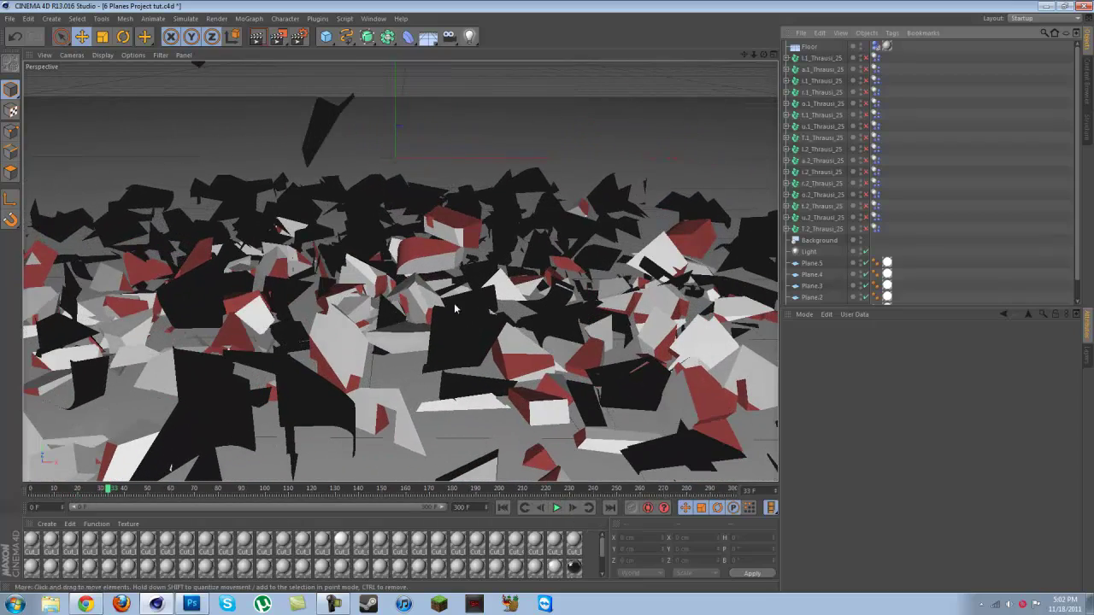
pyautogui.click(257, 37)
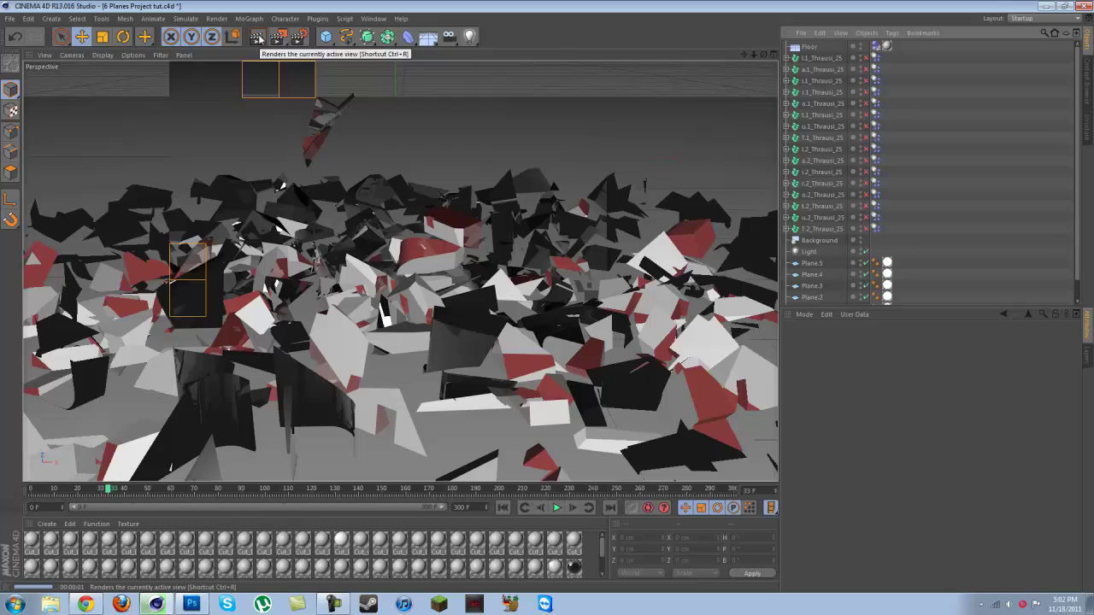
pyautogui.click(519, 354)
# Orbit and zoom around the fallen shards, then render the view again.
pyautogui.keyDown('alt'); pyautogui.moveTo(518, 354); pyautogui.dragTo(601, 278); pyautogui.keyUp('alt')
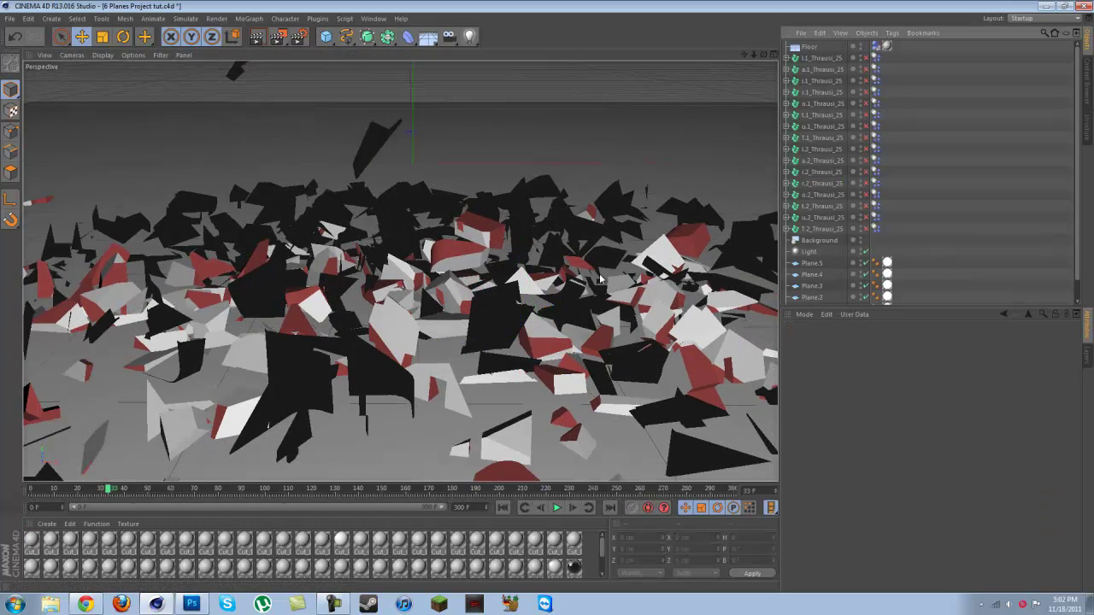
pyautogui.scroll(-10, 601, 278)
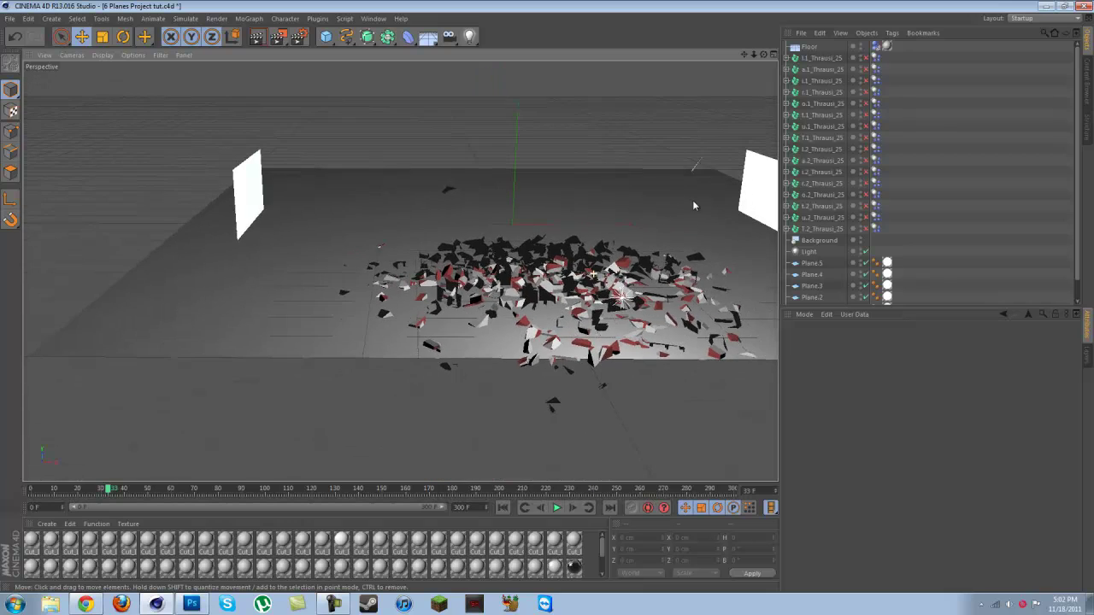
pyautogui.scroll(-8, 694, 205)
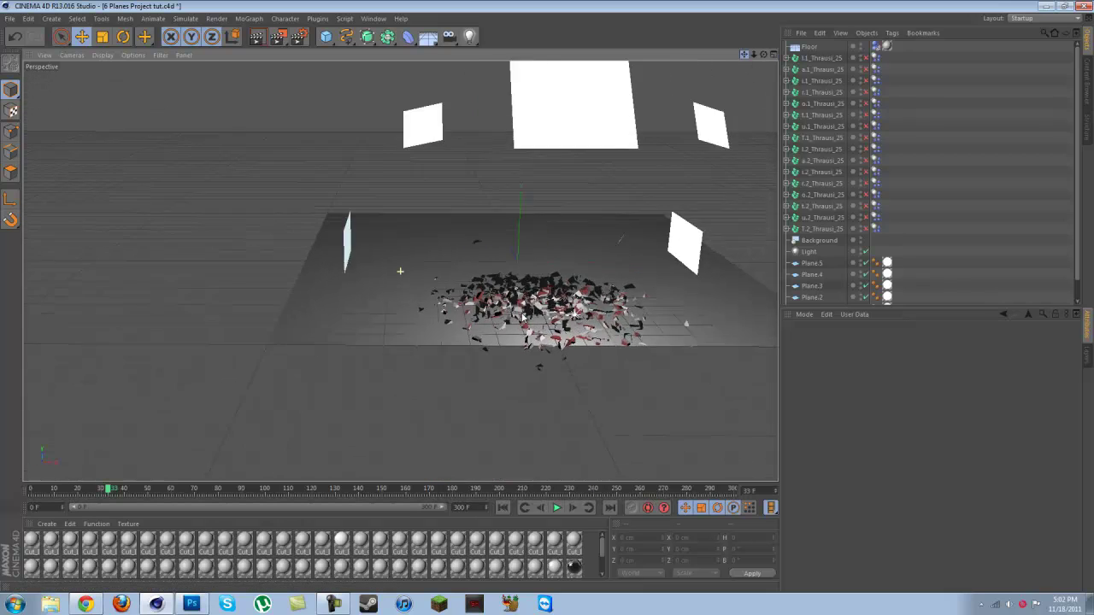
pyautogui.scroll(10, 523, 316)
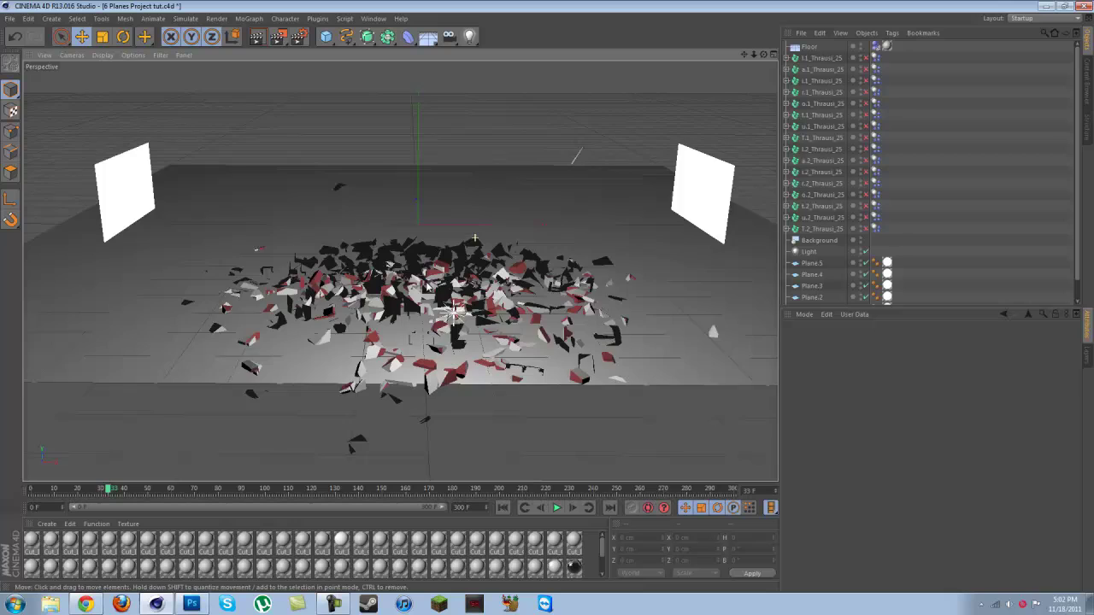
pyautogui.scroll(8, 475, 238)
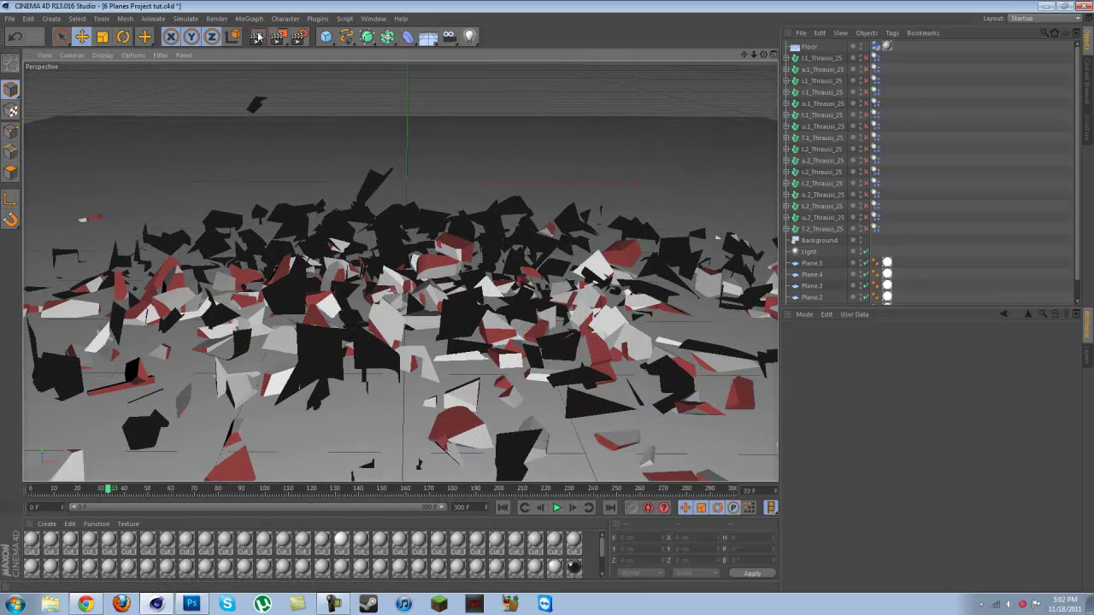
pyautogui.click(259, 36)
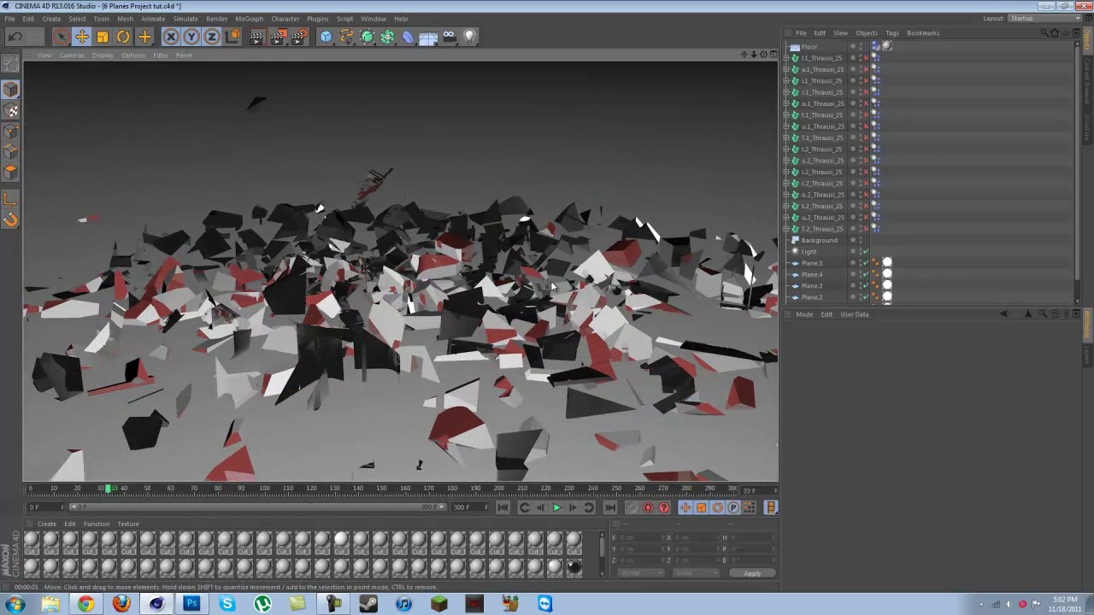
pyautogui.click(562, 287)
# Open and close Render Settings twice, cancel the viewport render, and deselect the picked shard.
pyautogui.click(298, 37)
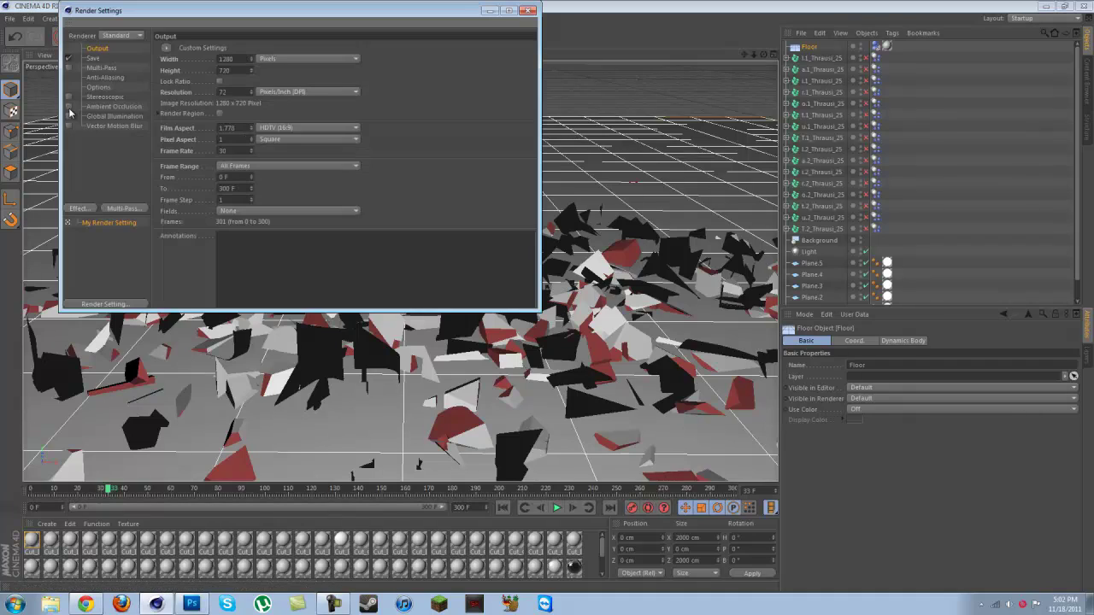
pyautogui.click(527, 12)
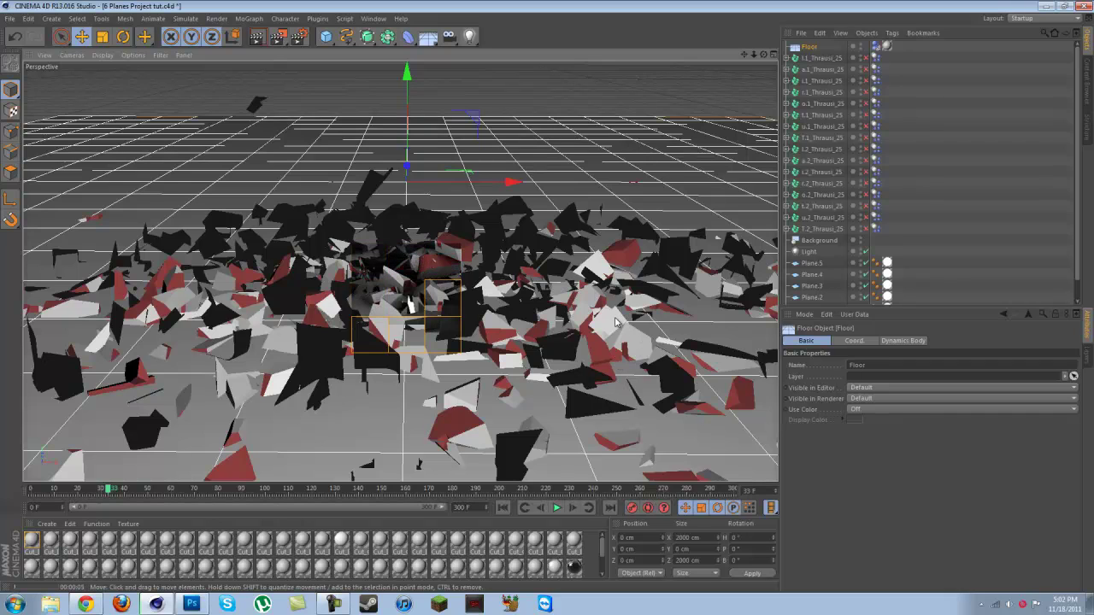
pyautogui.click(562, 287)
pyautogui.click(299, 35)
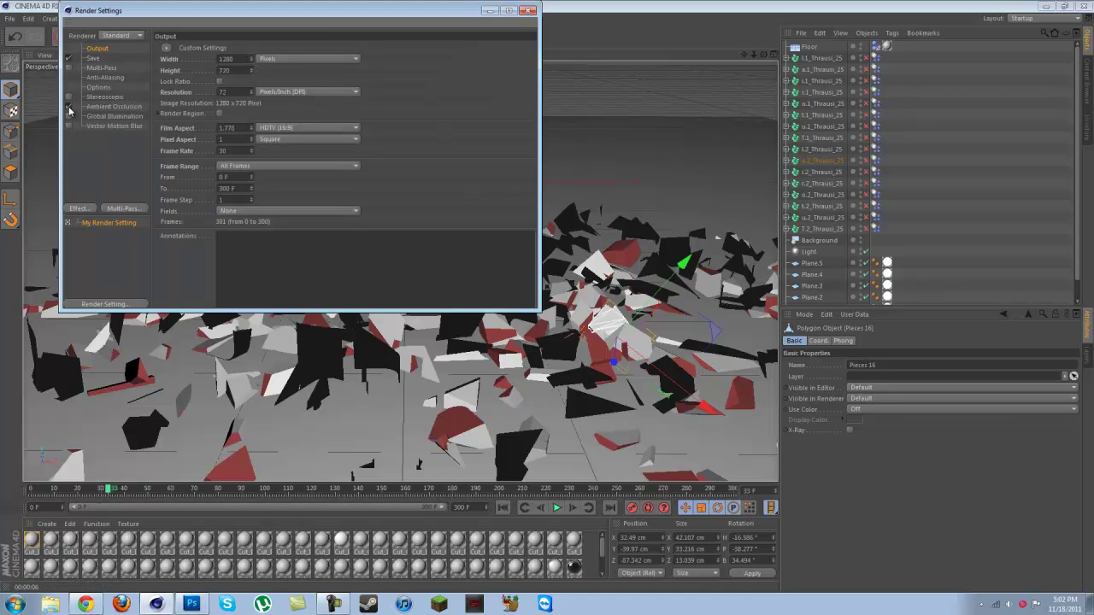
pyautogui.click(527, 11)
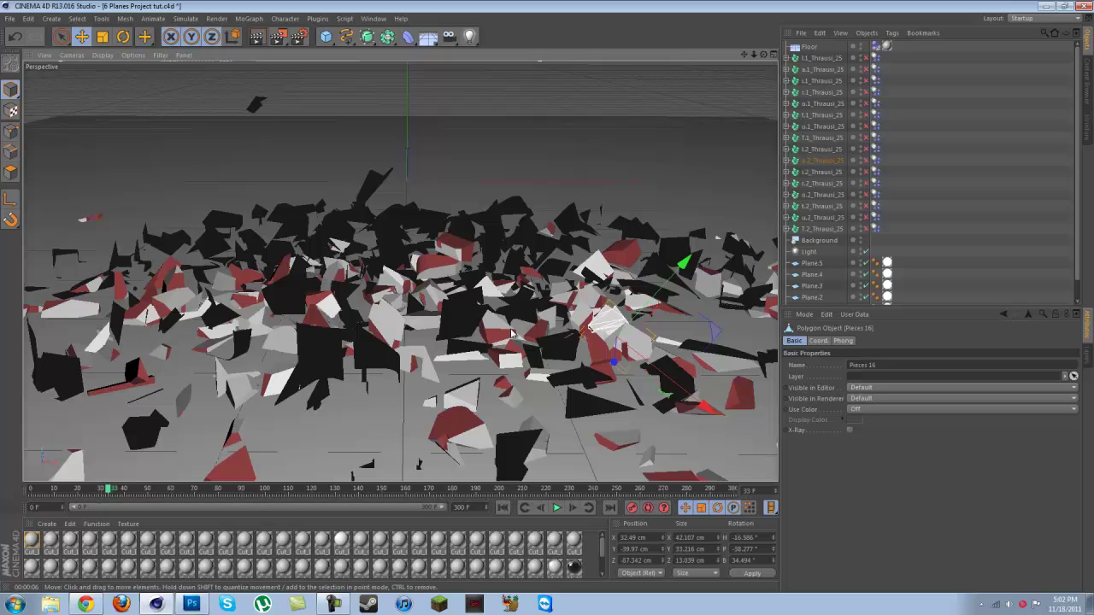
pyautogui.click(947, 273)
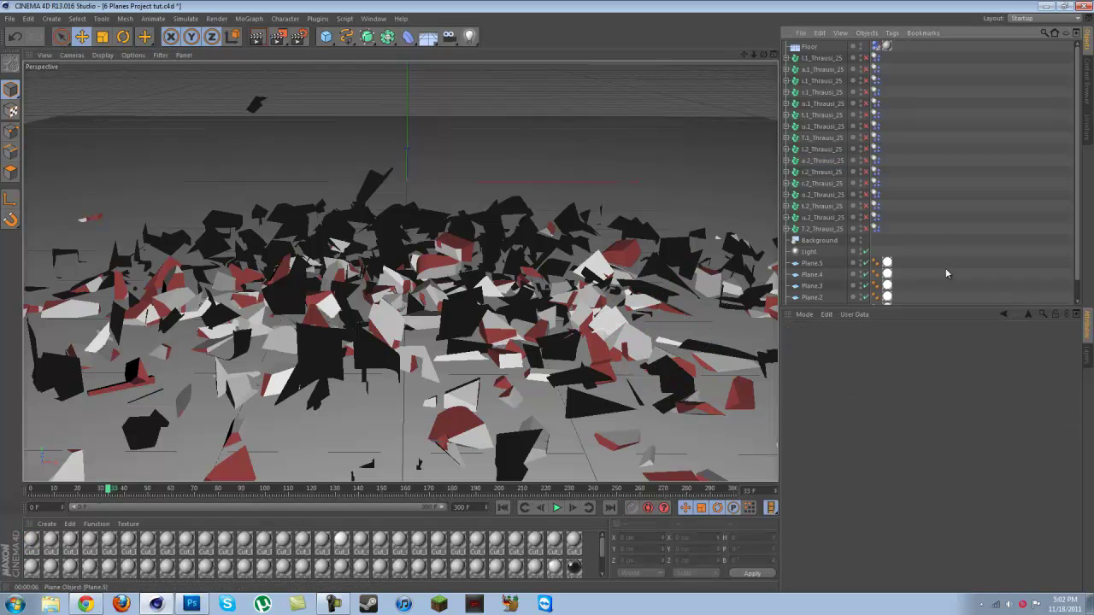
pyautogui.click(501, 508)
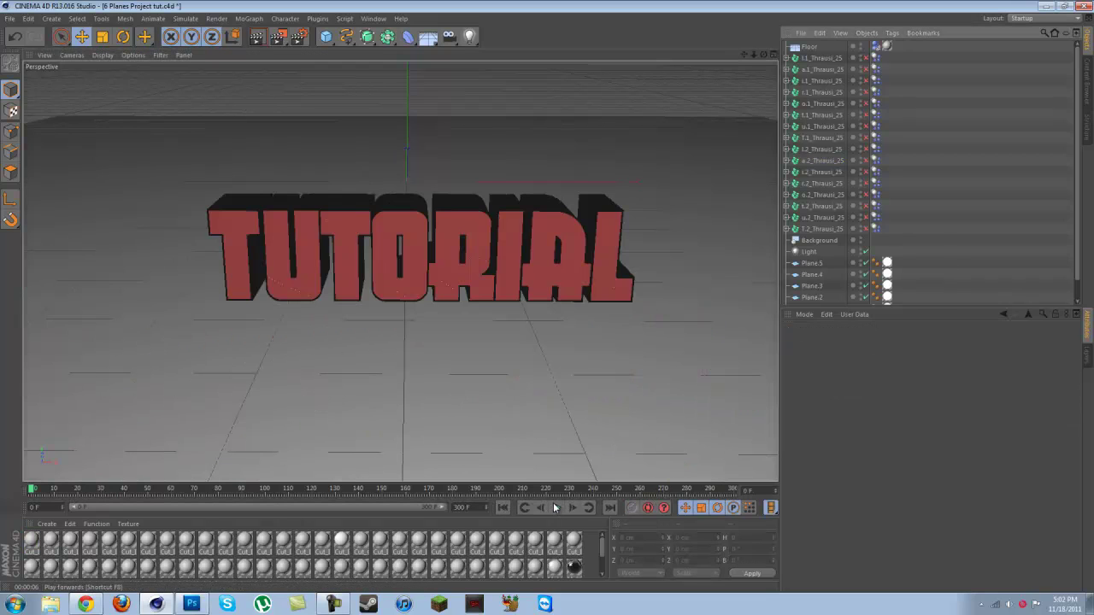
pyautogui.click(556, 507)
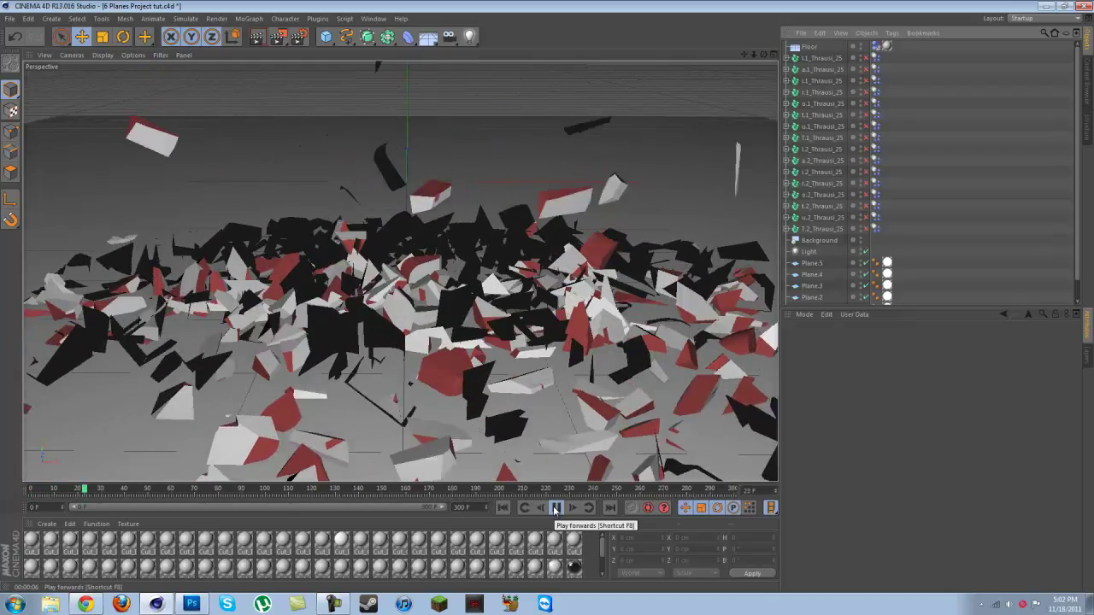
pyautogui.click(555, 507)
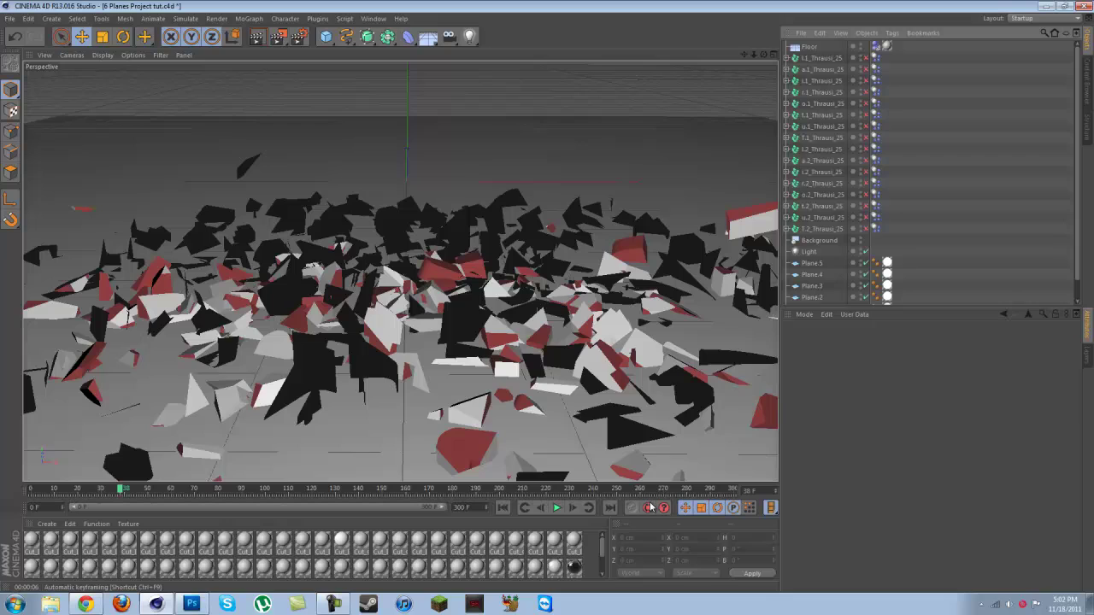
pyautogui.click(821, 57)
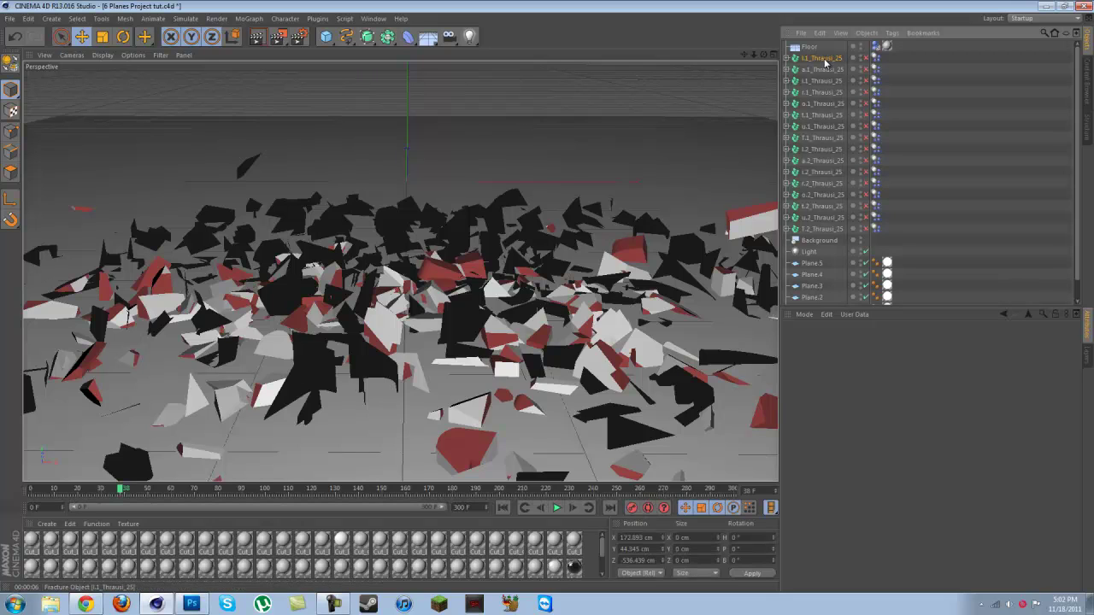
pyautogui.click(821, 183)
pyautogui.click(820, 138)
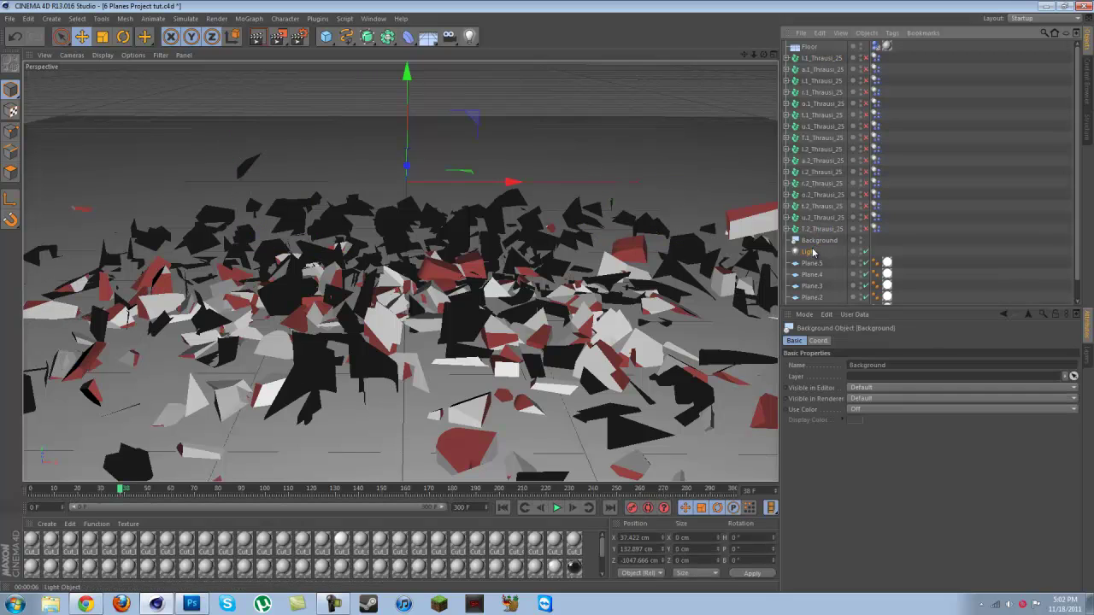
pyautogui.click(820, 103)
pyautogui.click(822, 80)
pyautogui.click(820, 59)
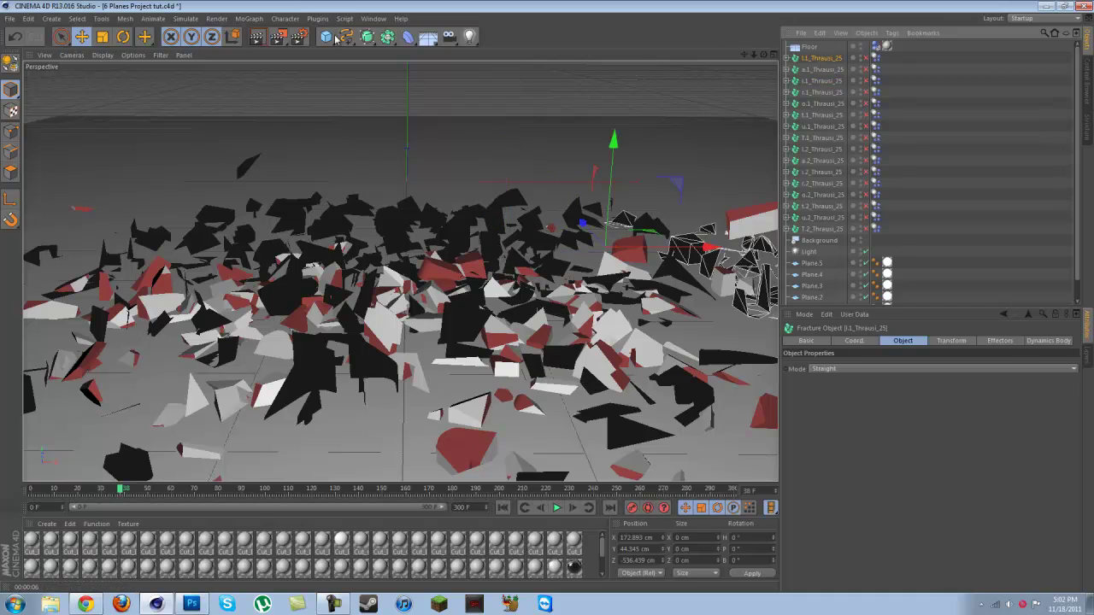
pyautogui.click(336, 37)
pyautogui.click(686, 78)
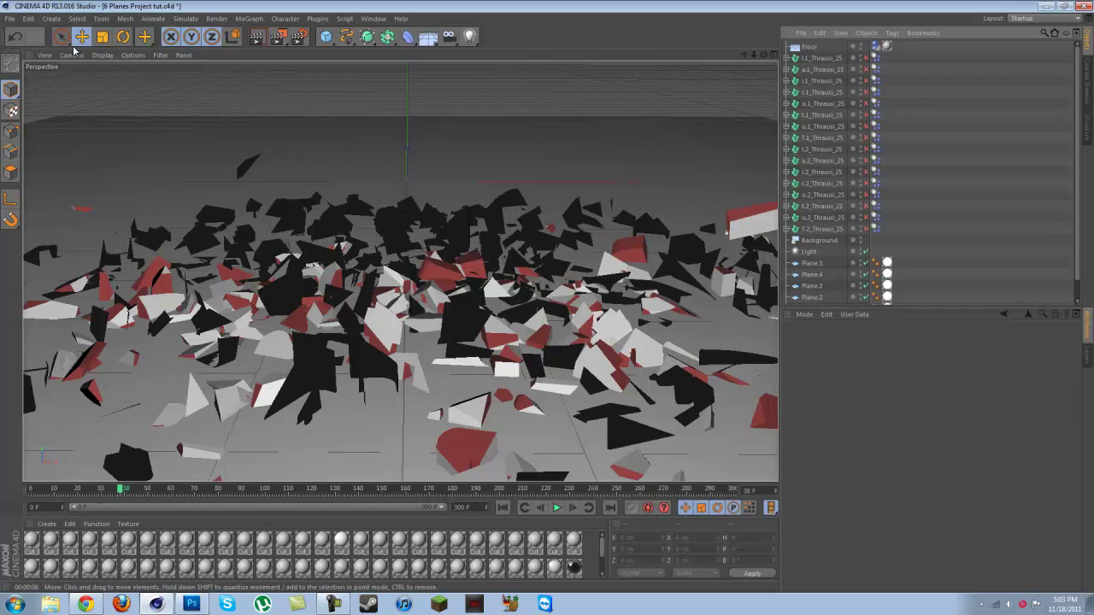
pyautogui.click(820, 57)
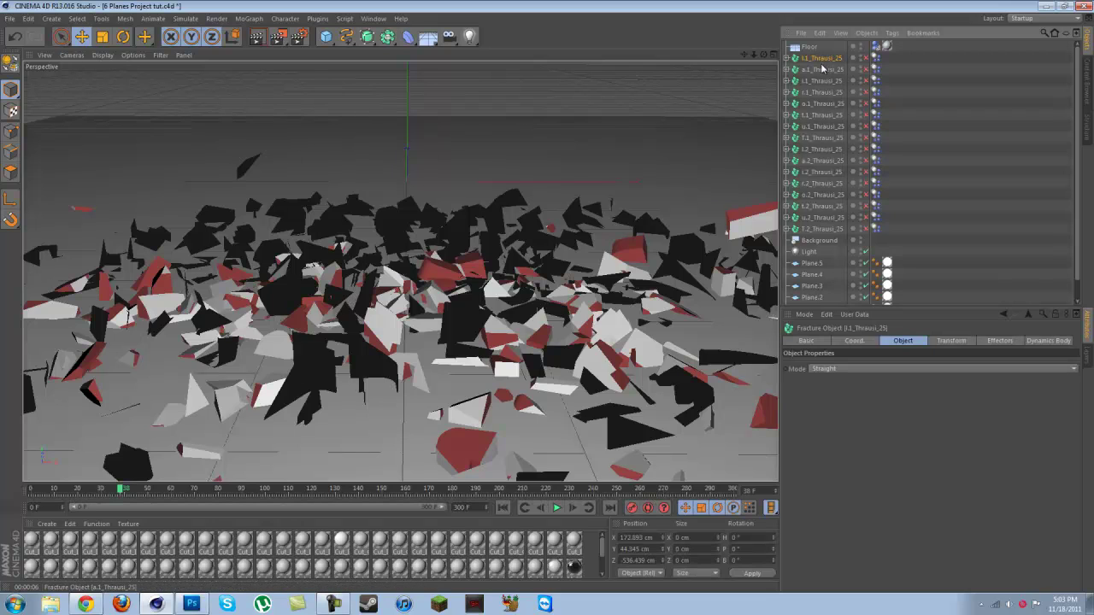
# Delete all the Thrausi fracture objects and add a Cube primitive.
pyautogui.keyDown('shift'); pyautogui.click(819, 229); pyautogui.keyUp('shift')
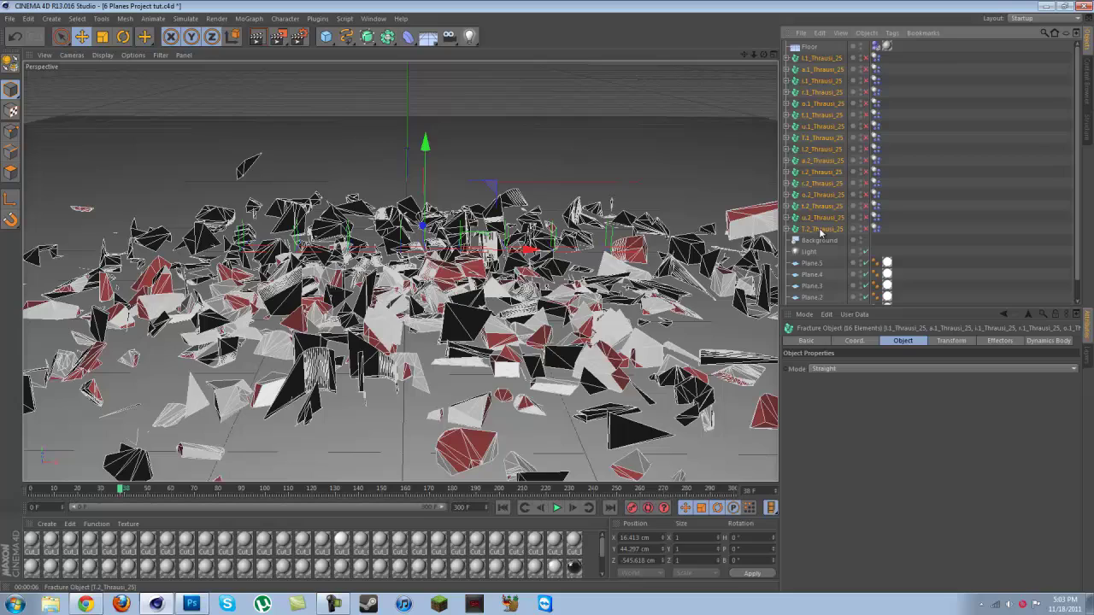
pyautogui.press('Delete')
pyautogui.click(324, 34)
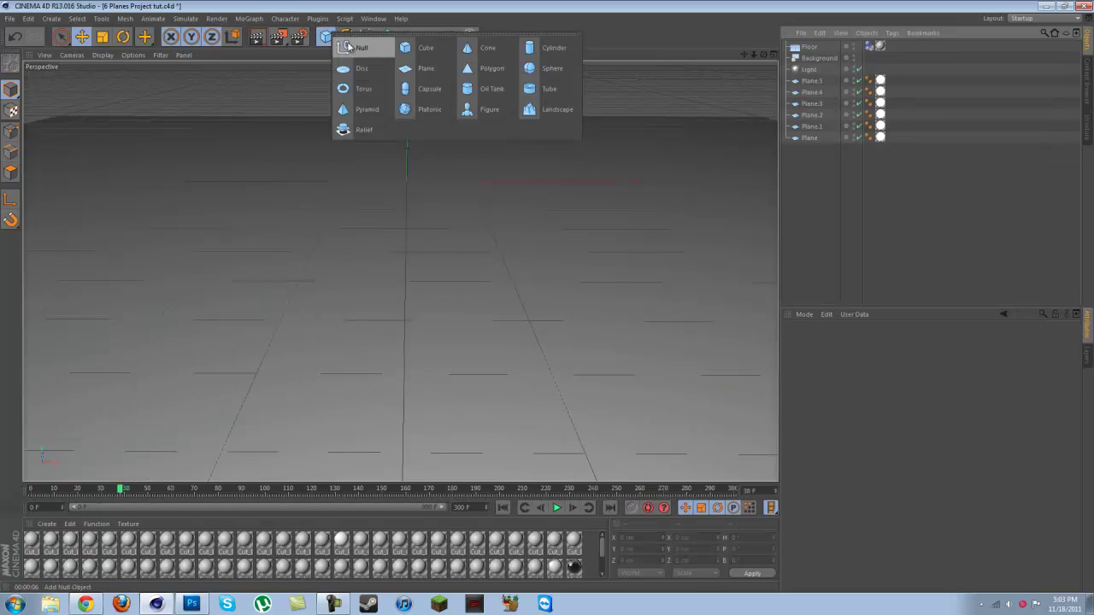
pyautogui.click(330, 40)
# Add a Cone and a Cylinder with 50 cm radius and 200 cm height.
pyautogui.click(324, 38)
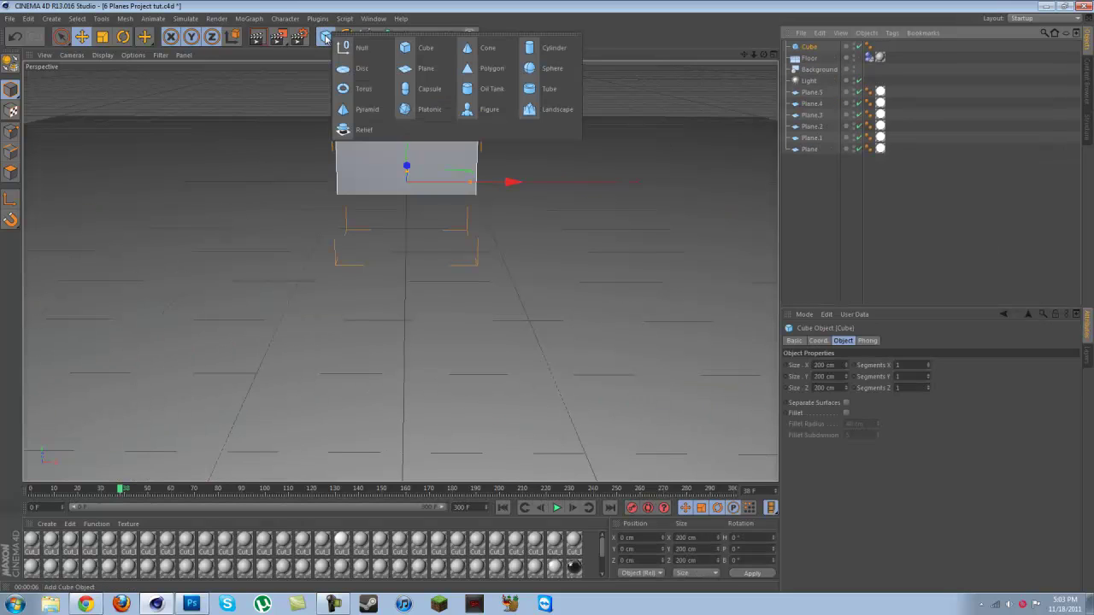
pyautogui.click(494, 58)
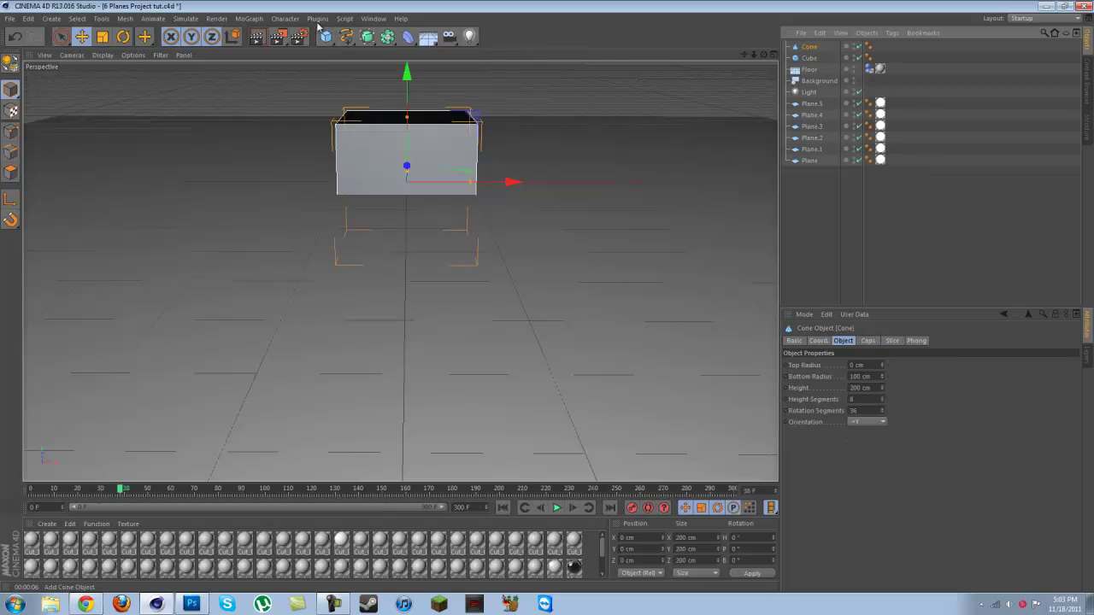
pyautogui.click(324, 37)
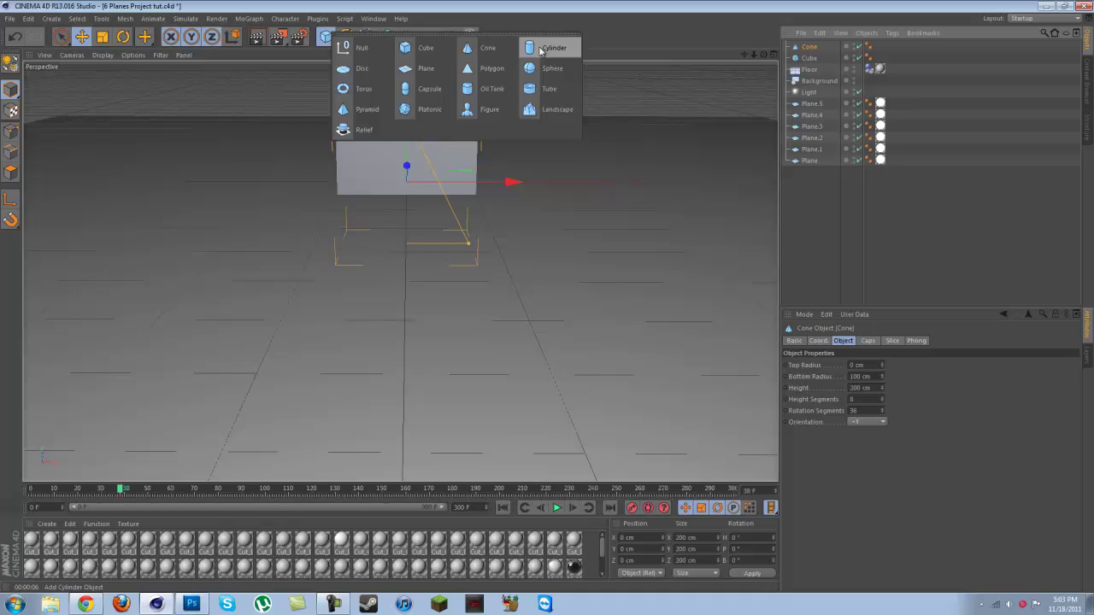
pyautogui.click(541, 50)
pyautogui.click(329, 605)
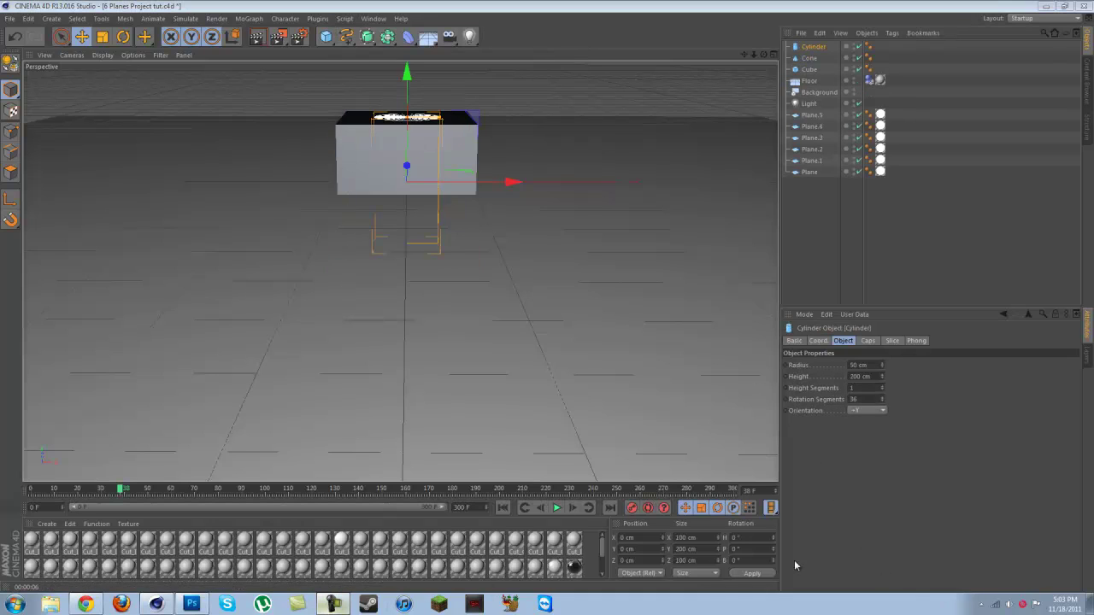
pyautogui.click(1038, 552)
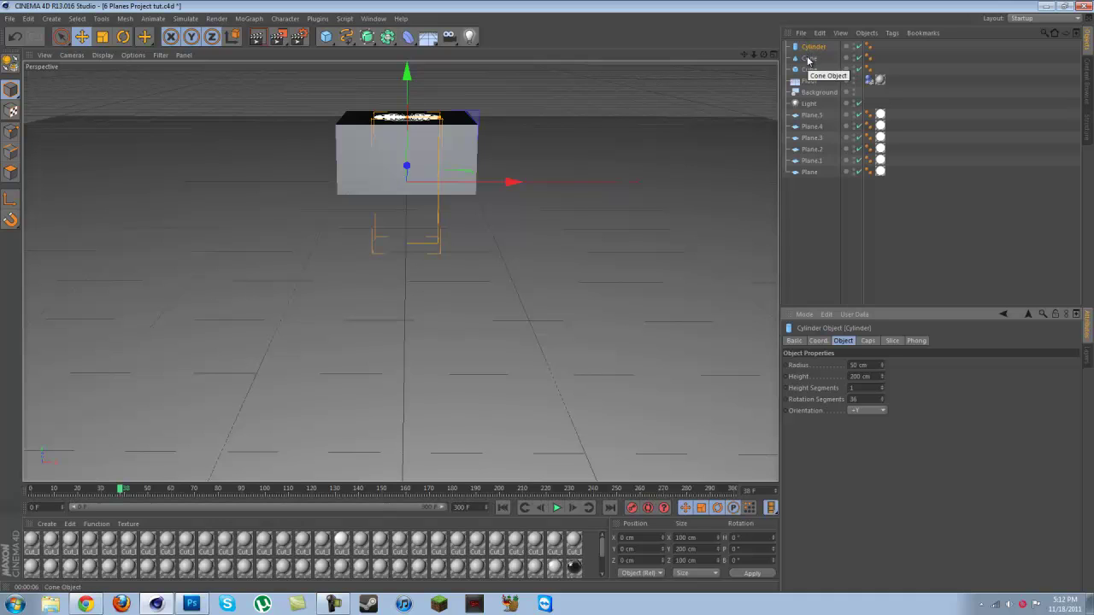
# Select the cube, cone and cylinder, frame them, and raise them about 113 cm along Y.
pyautogui.keyDown('ctrl'); pyautogui.click(807, 59); pyautogui.keyUp('ctrl')
pyautogui.keyDown('ctrl'); pyautogui.click(809, 69); pyautogui.keyUp('ctrl')
pyautogui.scroll(-3, 657, 91)
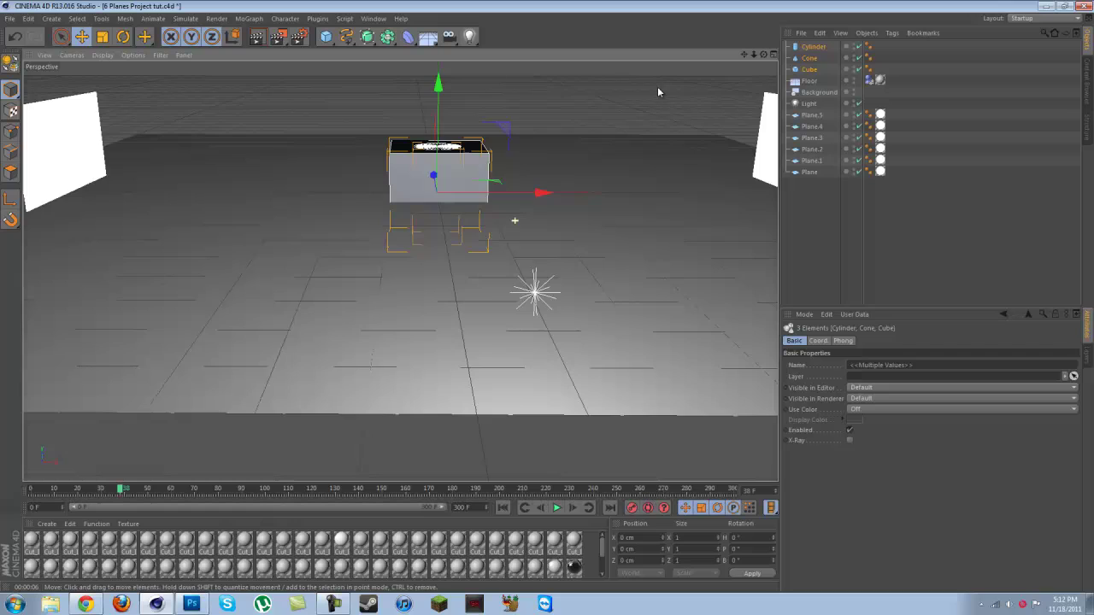
pyautogui.scroll(4, 583, 183)
pyautogui.press('o')
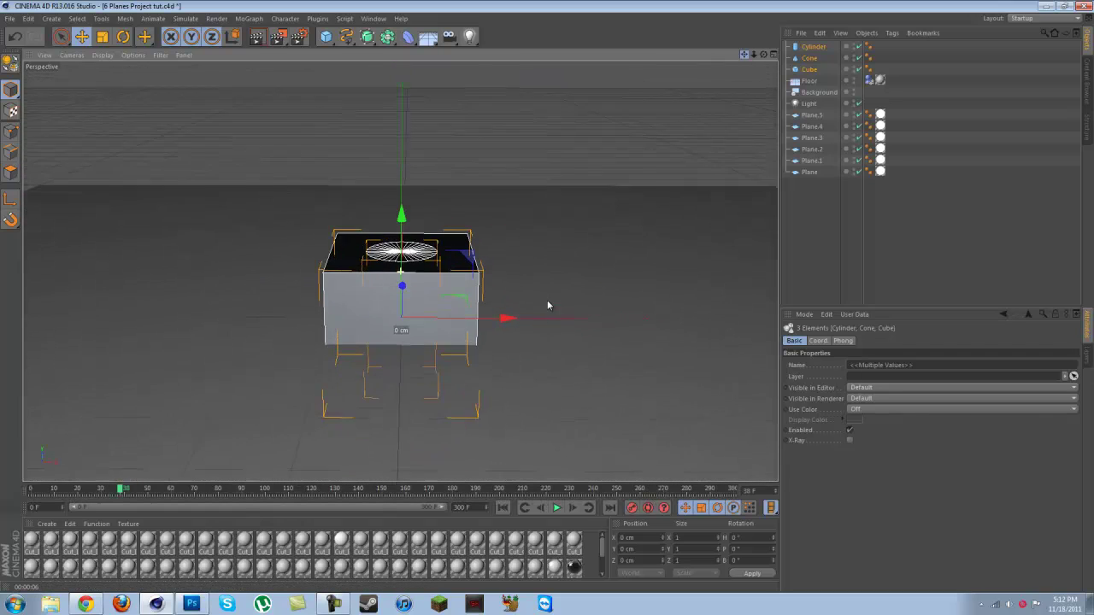
pyautogui.scroll(2, 547, 300)
pyautogui.moveTo(401, 243); pyautogui.dragTo(402, 164)
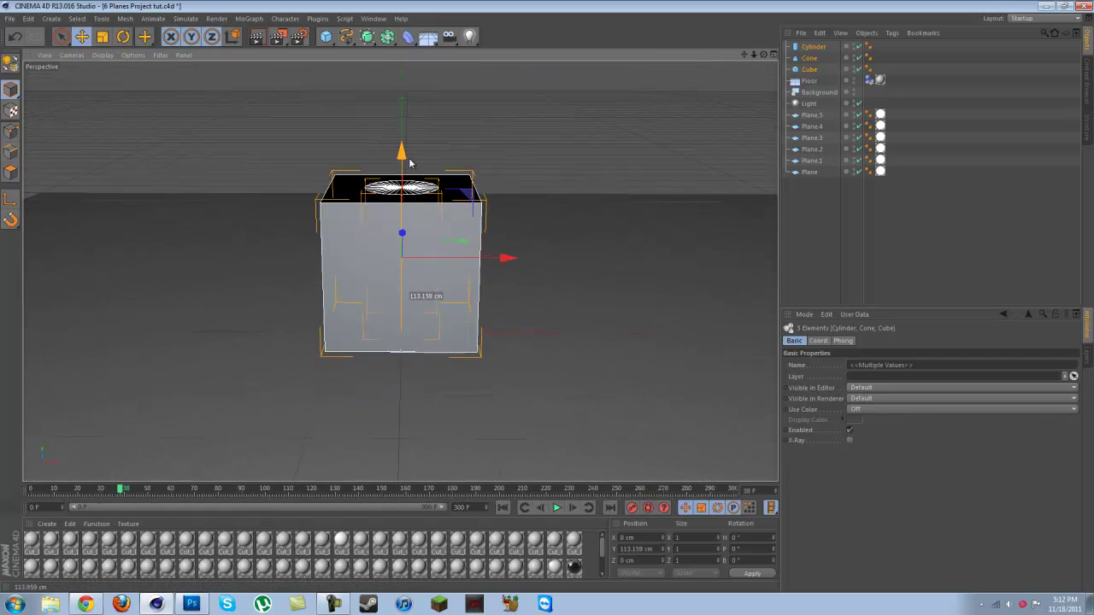
# Spread the shapes along X: cone on the left, cylinder moved right of the cube.
pyautogui.moveTo(476, 262); pyautogui.dragTo(318, 282)
pyautogui.click(467, 281)
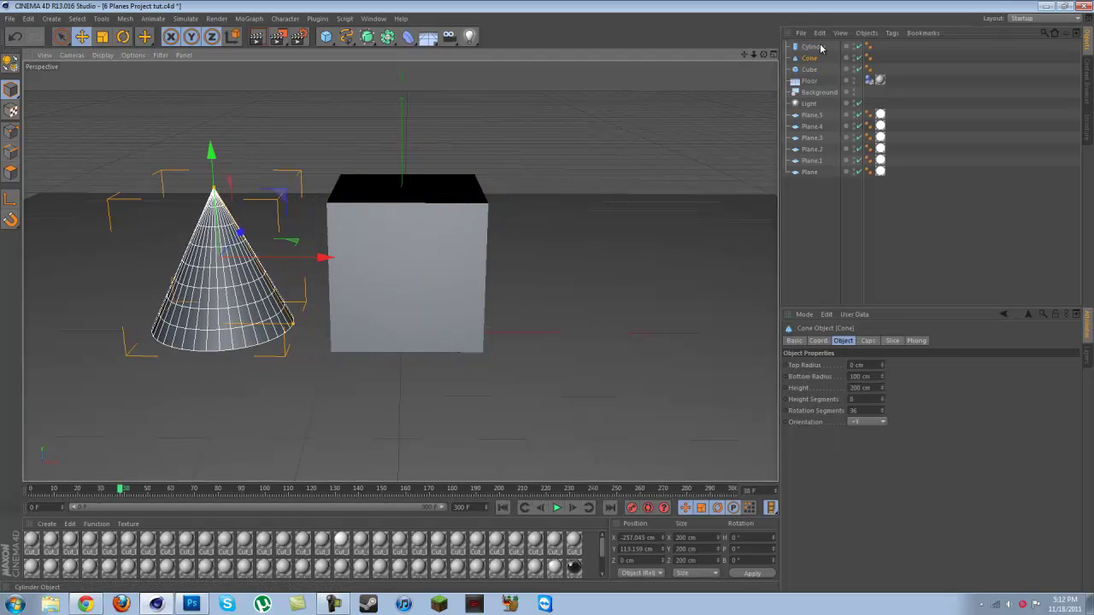
pyautogui.click(821, 49)
pyautogui.moveTo(513, 258); pyautogui.dragTo(682, 259)
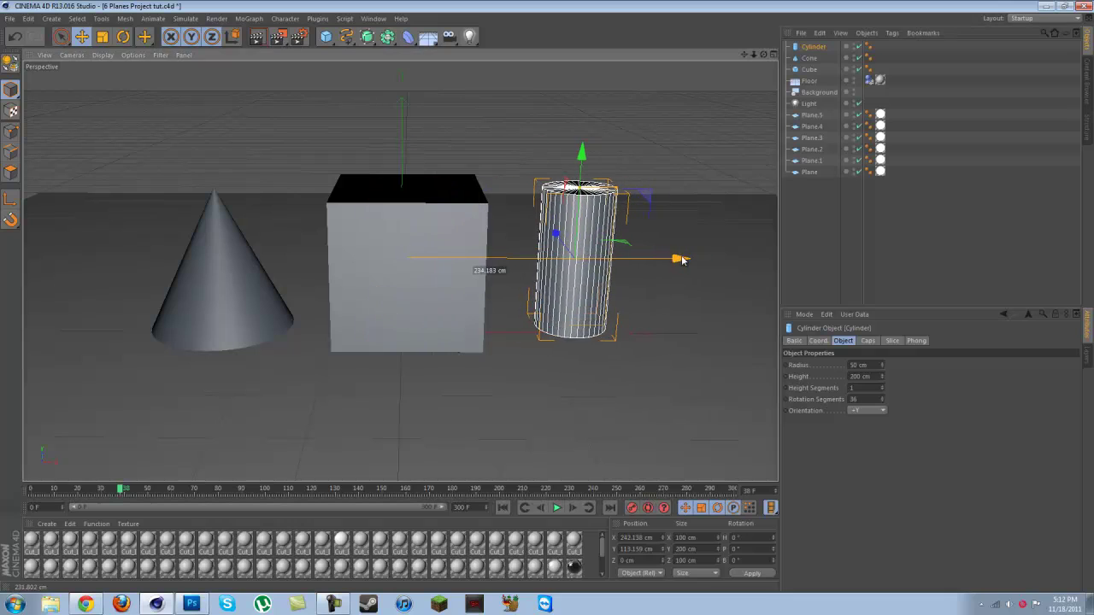
pyautogui.click(981, 244)
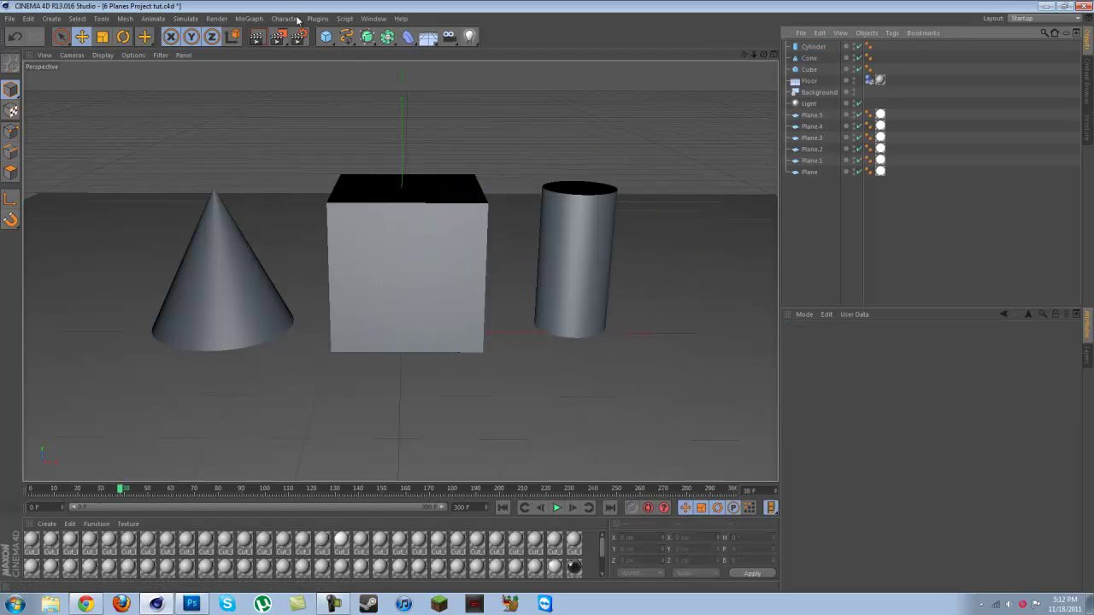
# Launch the Thrausi 1.22 plugin, dismissing the error from breaking with nothing selected.
pyautogui.click(246, 19)
pyautogui.moveTo(317, 18)
pyautogui.moveTo(359, 52)
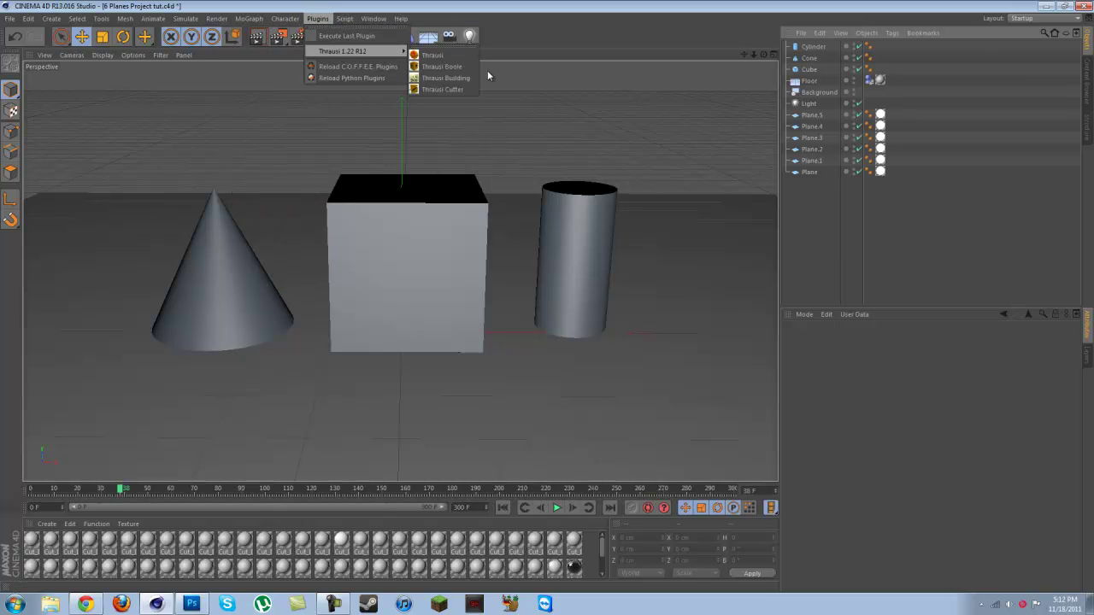
pyautogui.click(433, 54)
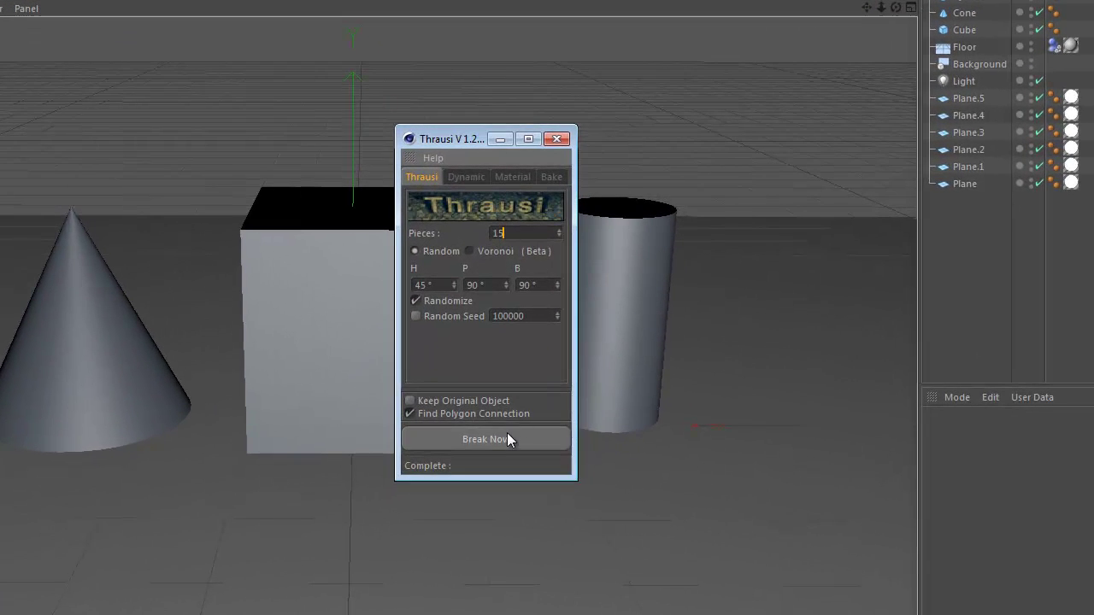
pyautogui.click(503, 343)
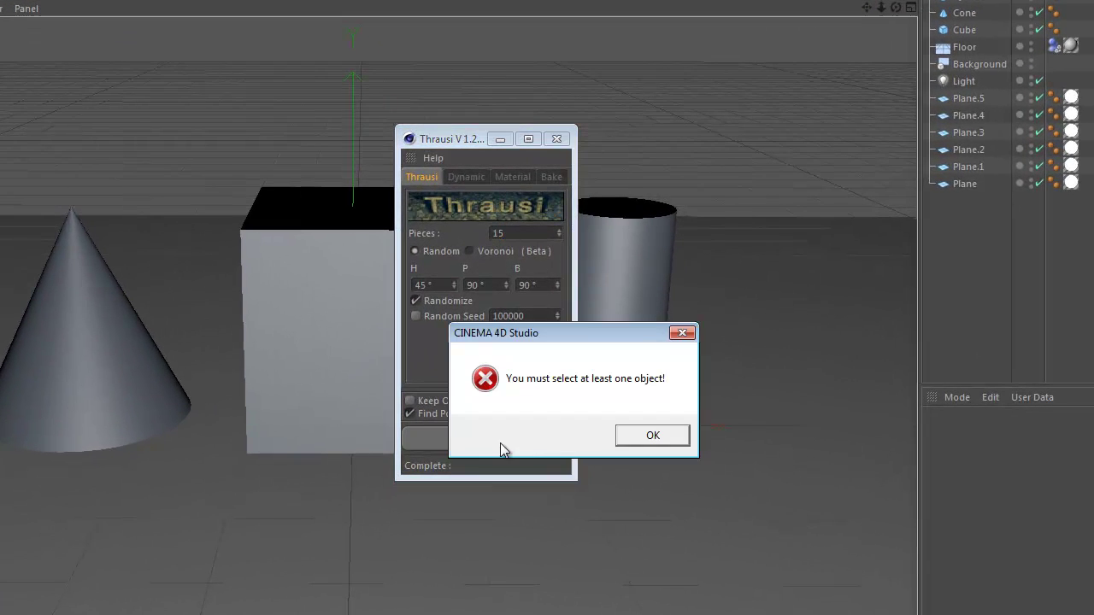
pyautogui.click(643, 435)
# Select the cylinder, cone and cube and break each into 15 pieces.
pyautogui.click(970, 2)
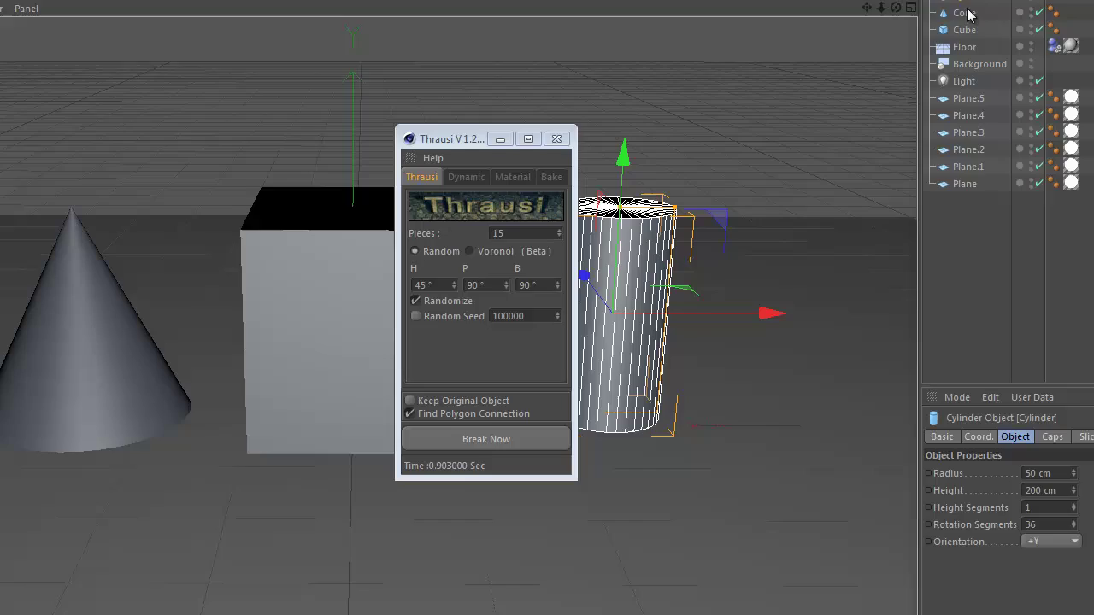
pyautogui.keyDown('shift'); pyautogui.click(964, 30); pyautogui.keyUp('shift')
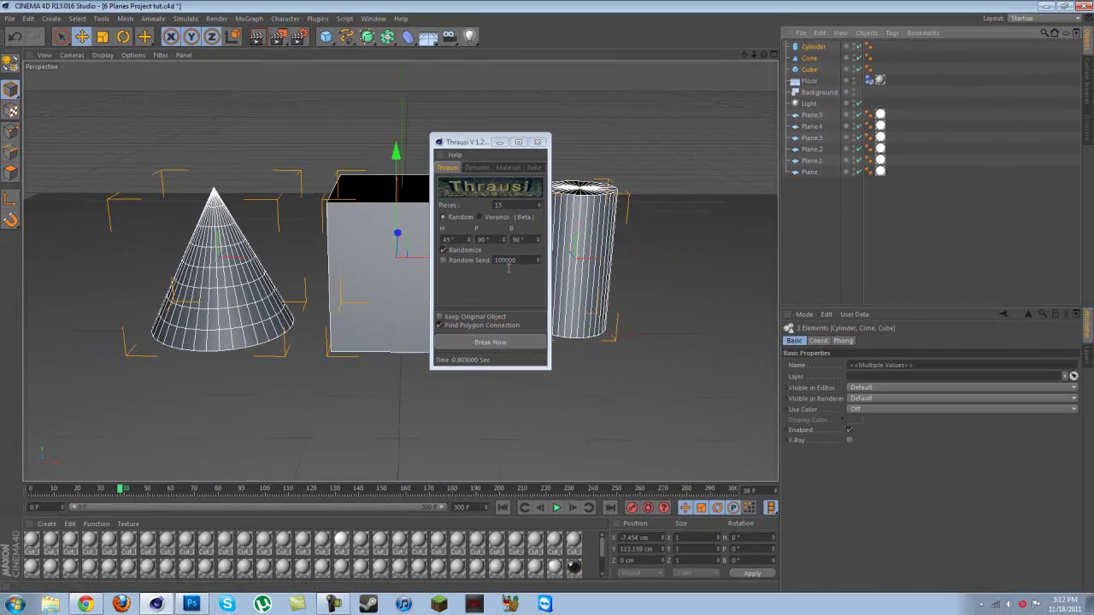
pyautogui.click(472, 342)
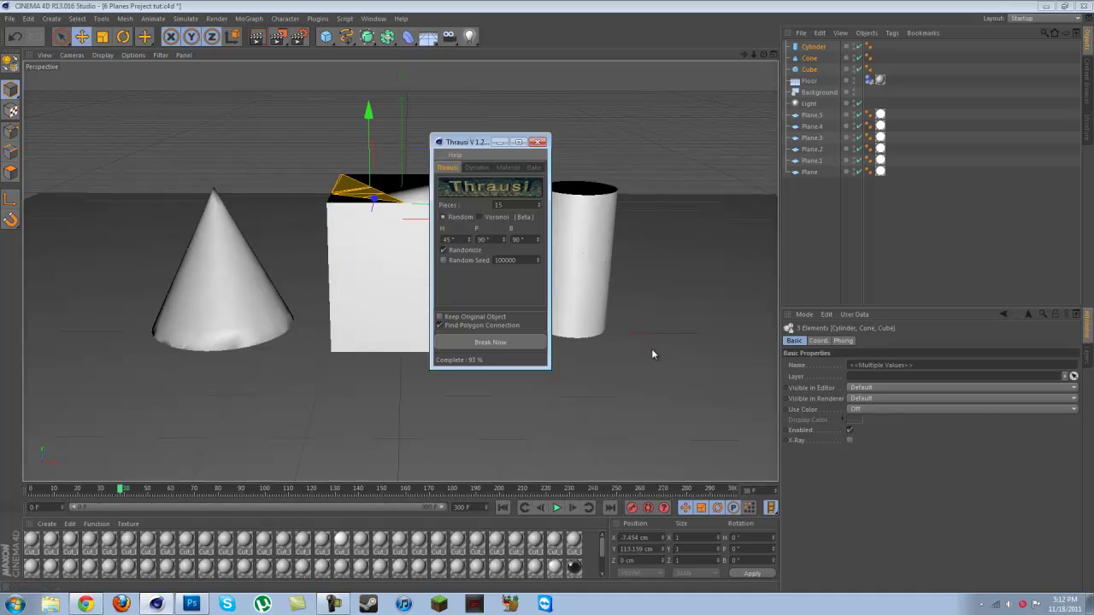
# Close Thrausi, then play and replay the collapse simulation, stopping partway to preview the view.
pyautogui.click(537, 142)
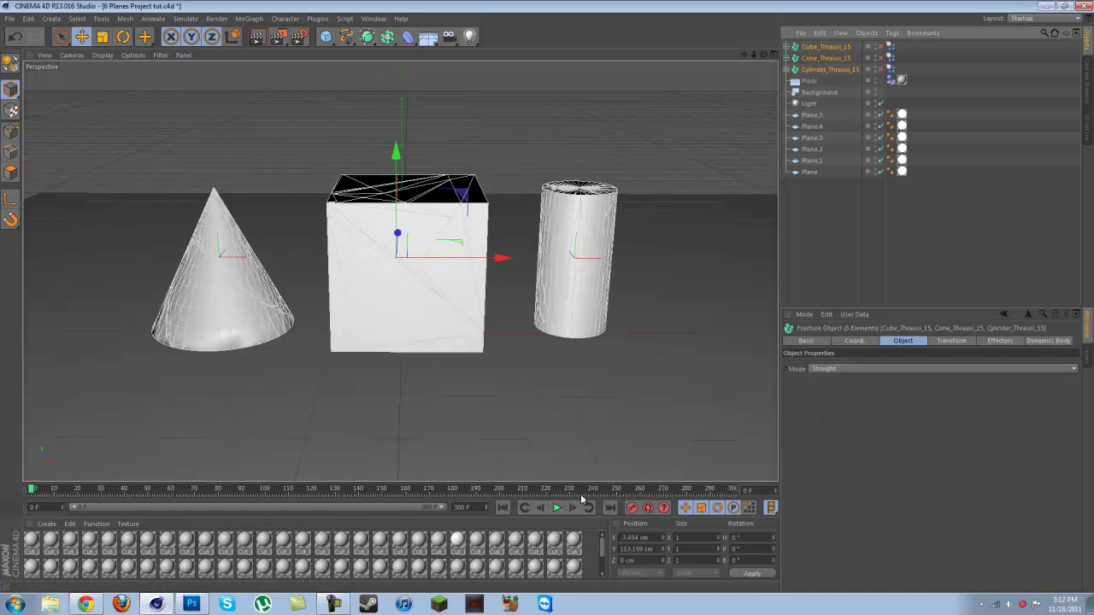
pyautogui.click(558, 509)
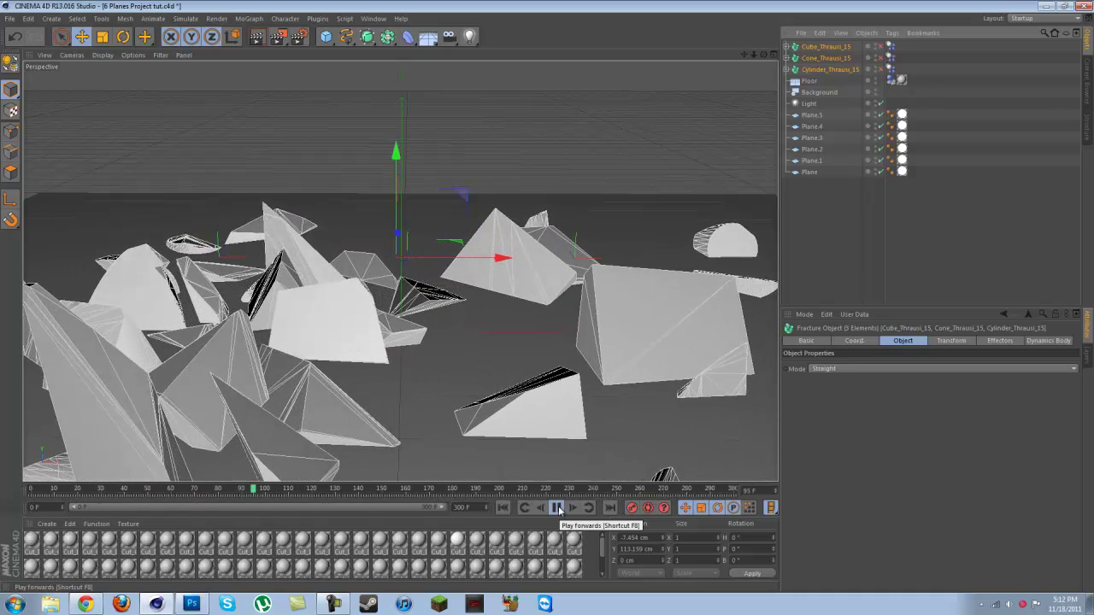
pyautogui.click(556, 508)
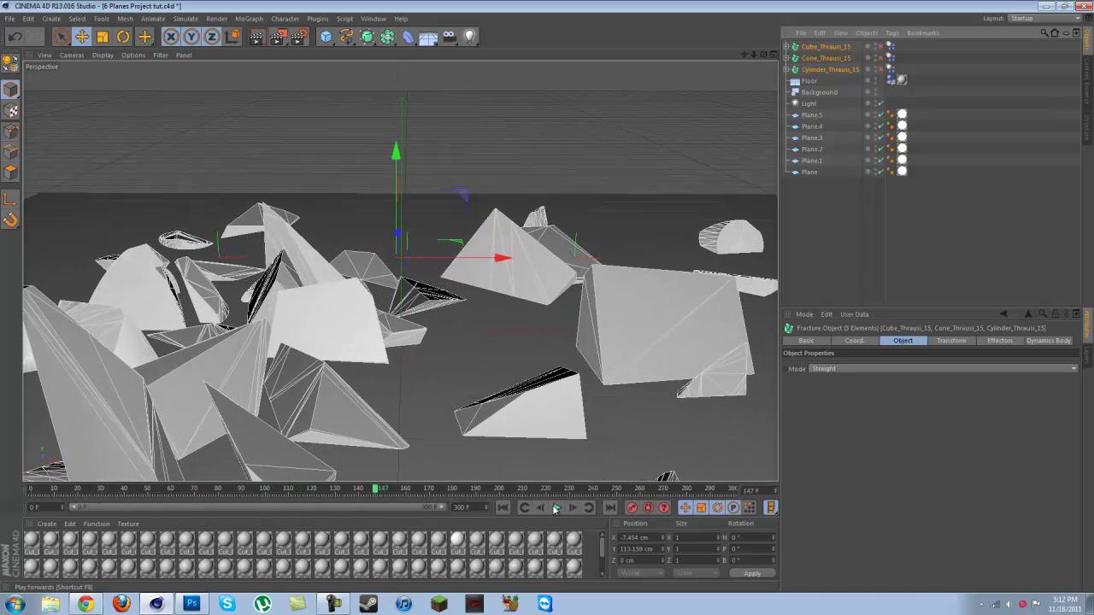
pyautogui.click(556, 507)
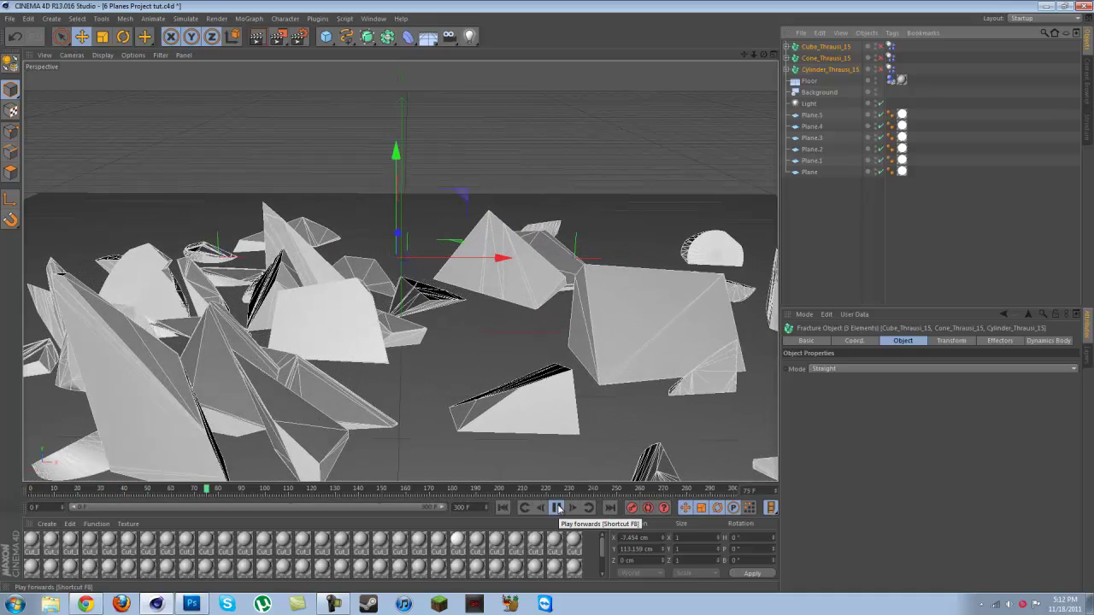
pyautogui.click(557, 508)
pyautogui.click(255, 40)
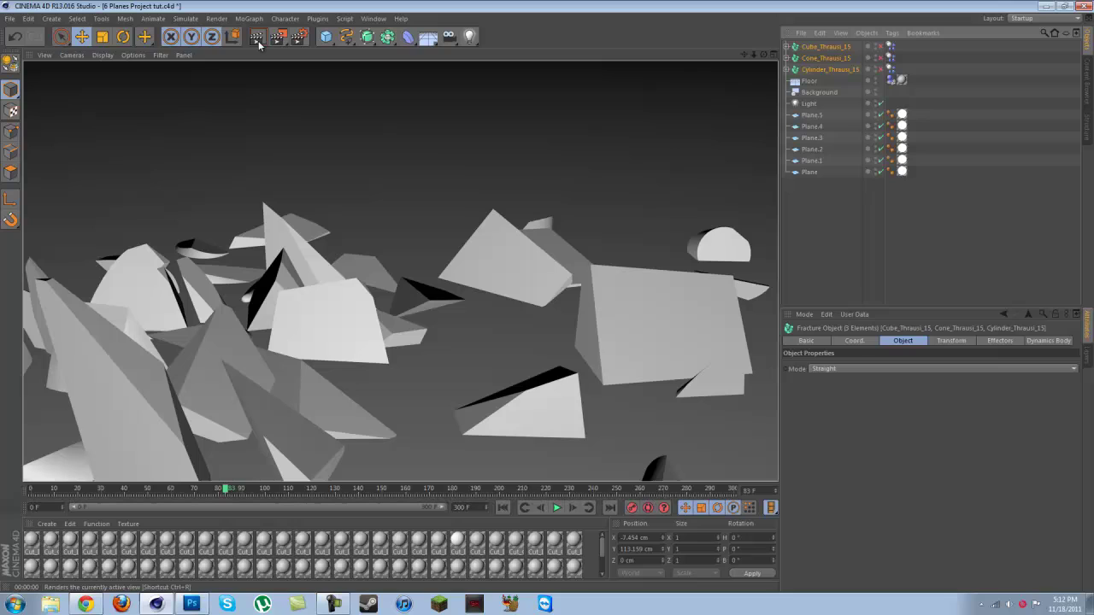
# Select the Floor, glance at Render Settings, and render the viewport's shattered pieces at frame 83.
pyautogui.click(438, 203)
pyautogui.click(299, 35)
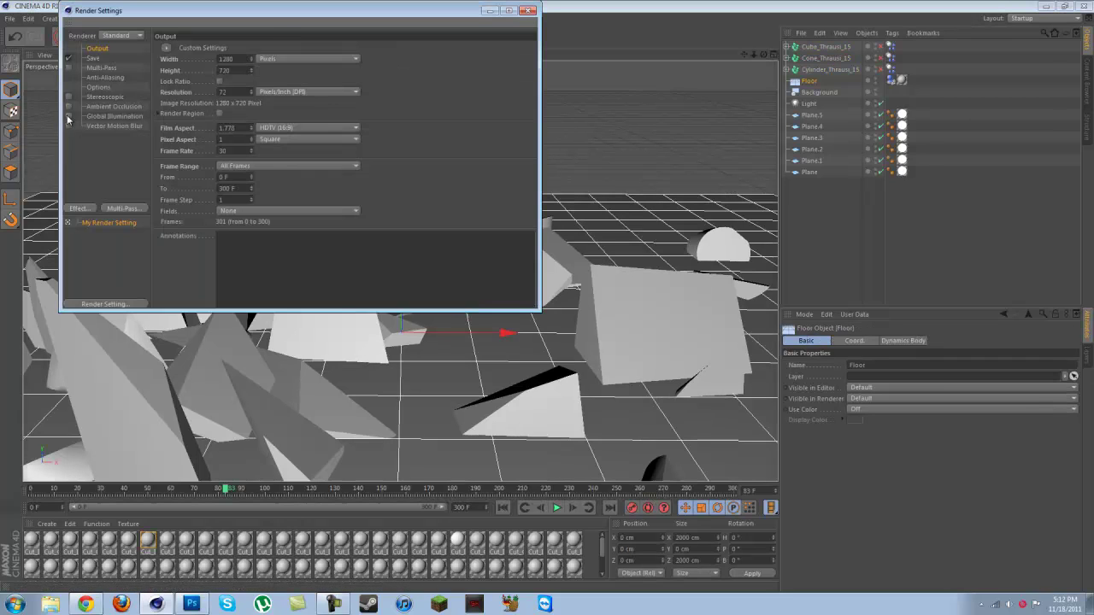
pyautogui.click(529, 10)
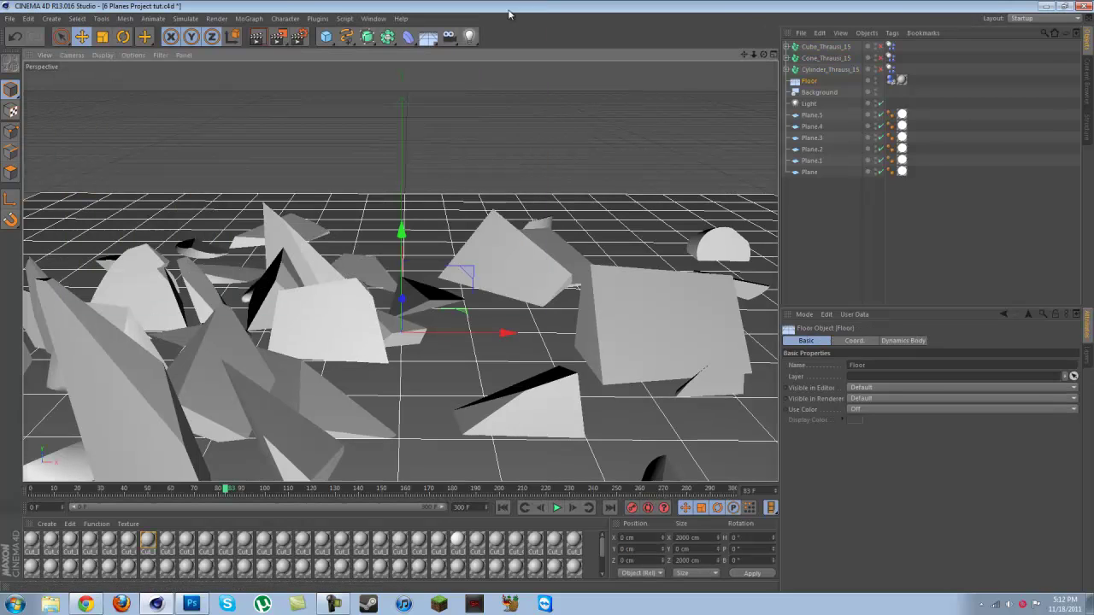
pyautogui.click(256, 40)
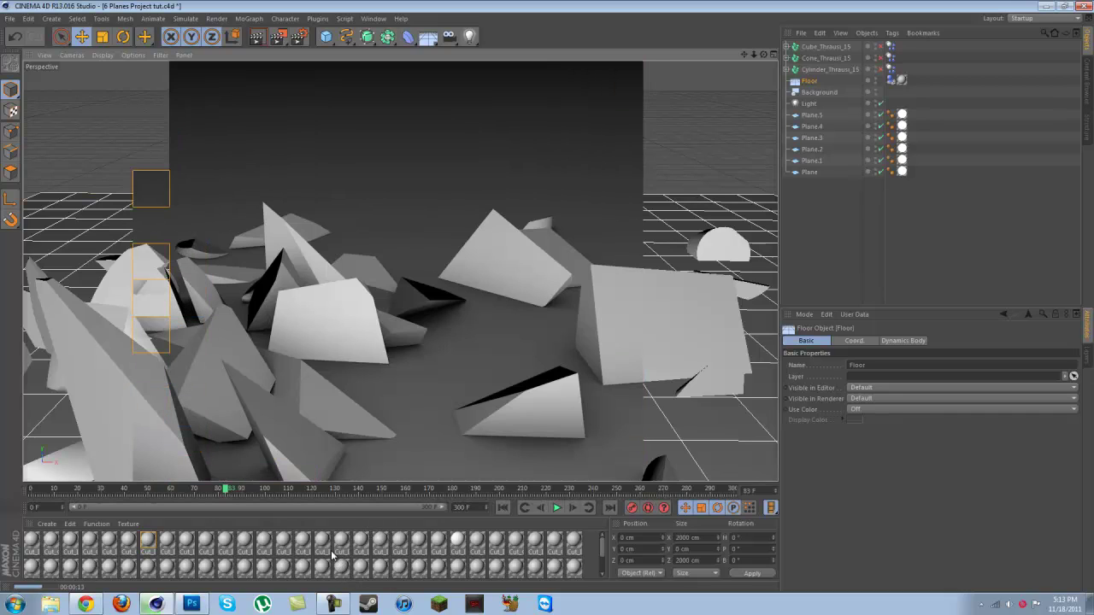
pyautogui.click(333, 604)
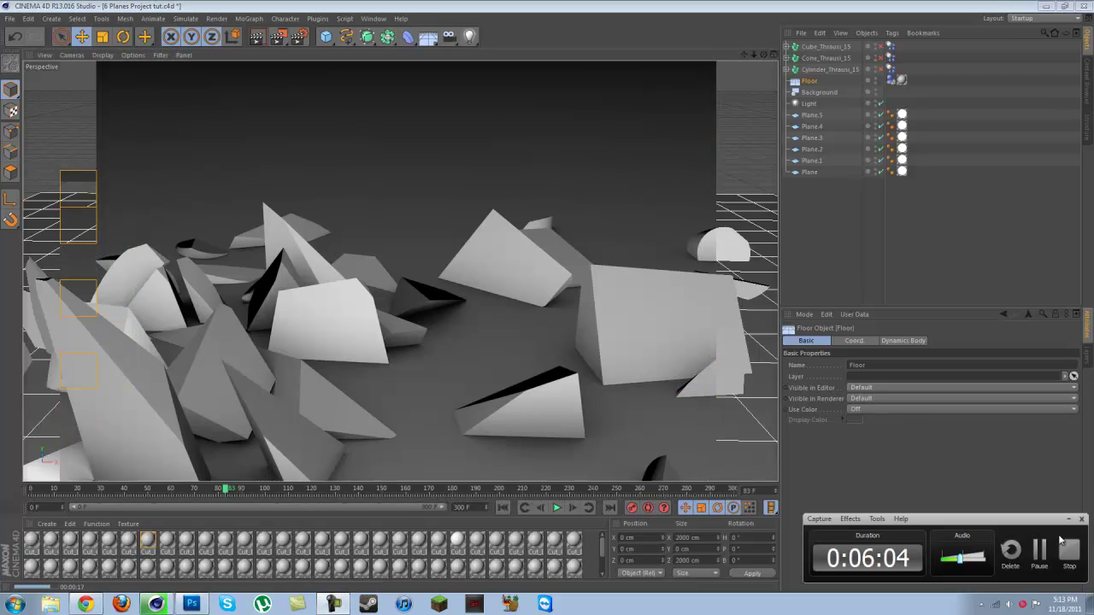